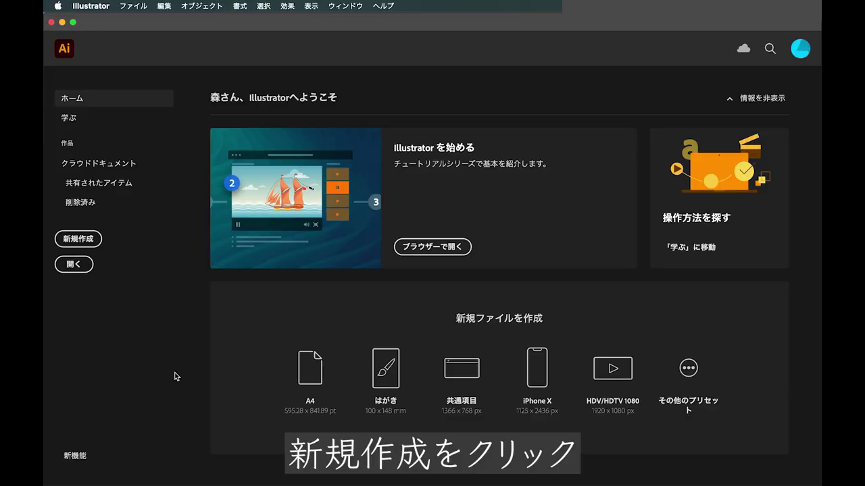
Choose the Print A3 preset (297 × 420 mm, CMYK, 300 ppi) for a new document
click(89, 241)
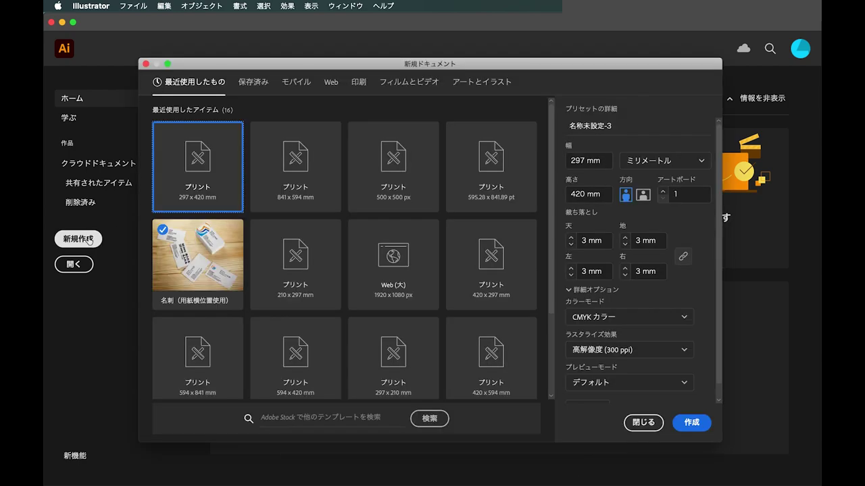
click(358, 82)
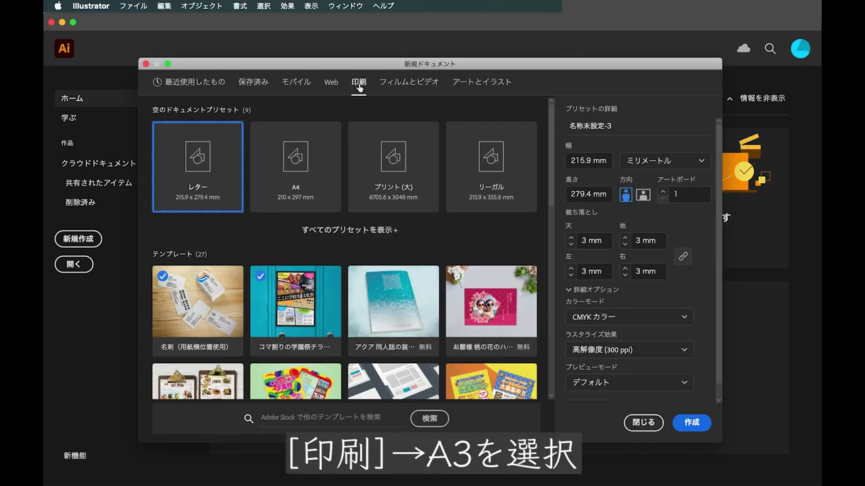
click(368, 229)
click(307, 266)
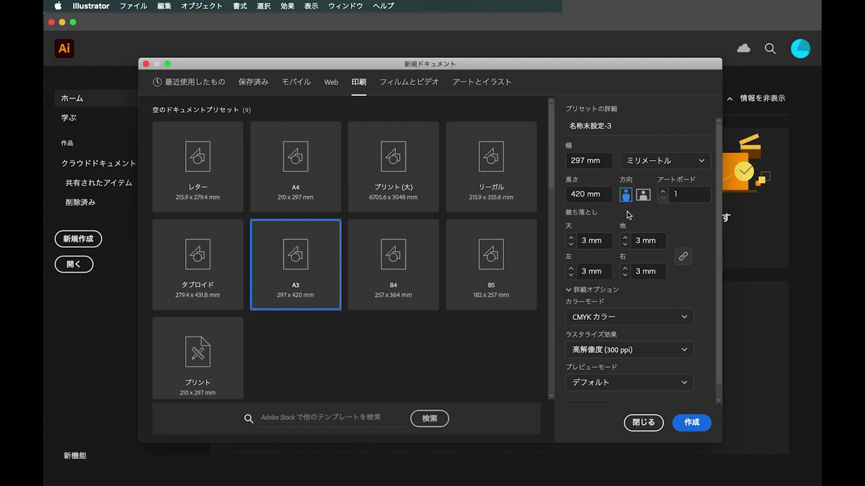
Name the new document 初めてのイラレ
click(624, 129)
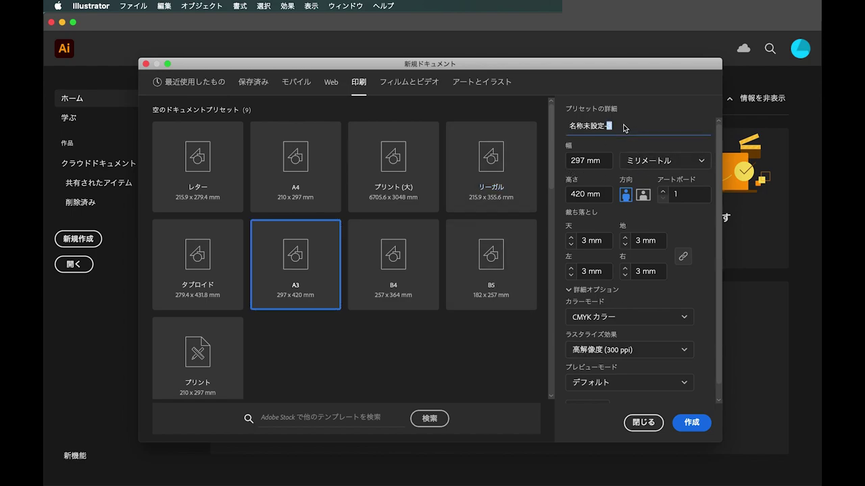
key(shift+Left)
key(super+a)
text(初めてのイラレ)
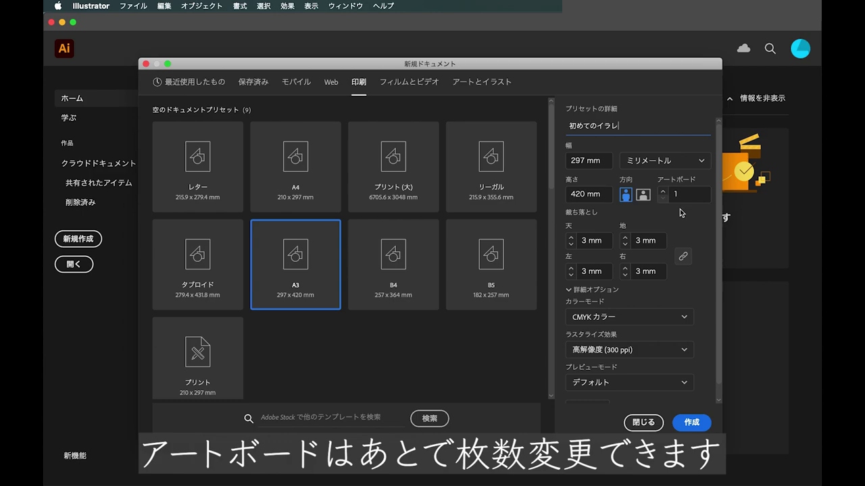
Keep 1 artboard and 300 ppi raster effects, then create the document
click(662, 193)
click(663, 192)
click(663, 192)
click(662, 200)
click(662, 200)
click(663, 200)
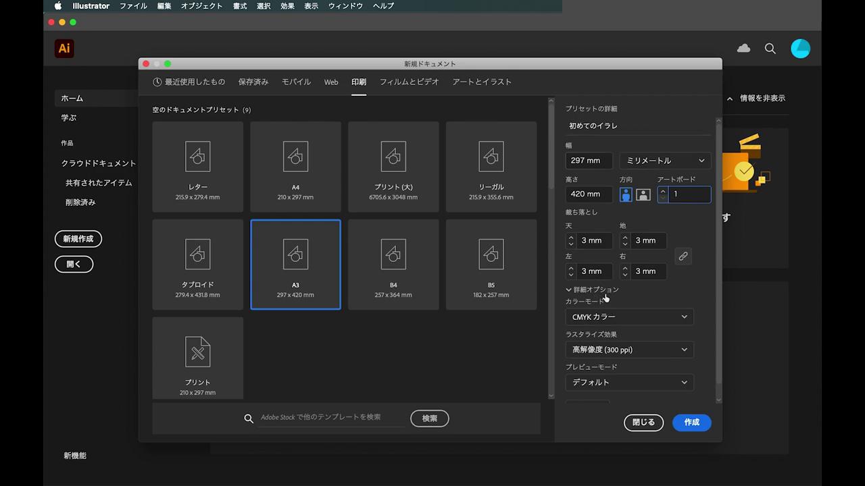
click(627, 351)
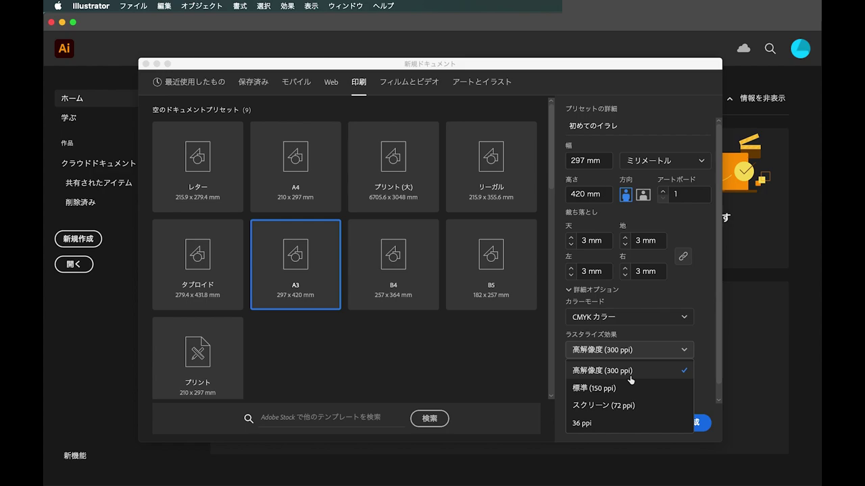
click(627, 352)
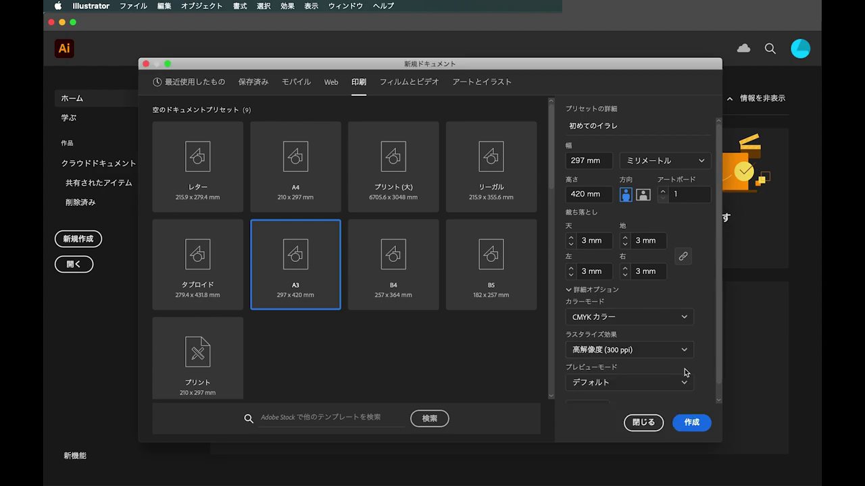
key(Return)
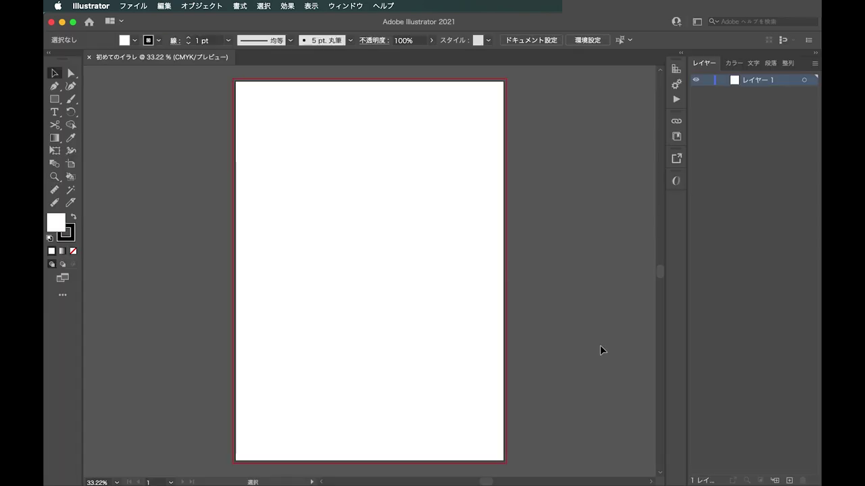
alt+scroll(600, 350, down, 3)
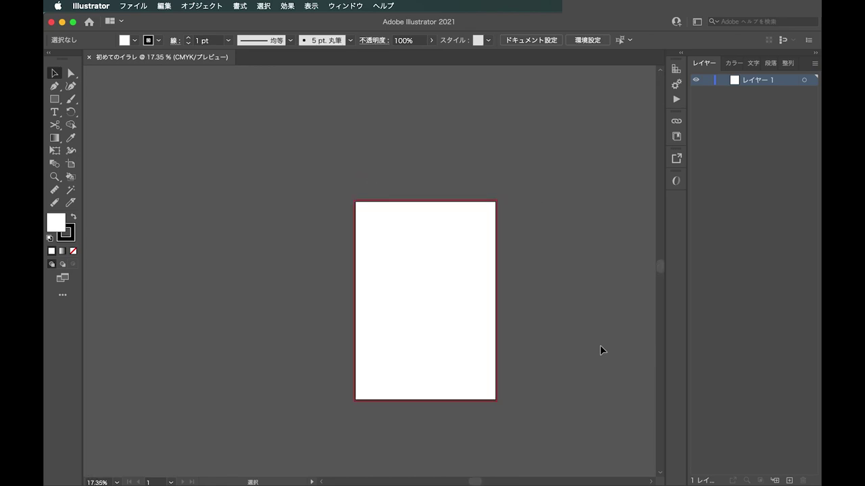
scroll(600, 350, right, 2)
alt+scroll(600, 350, up, 2)
scroll(600, 346, left, 3)
scroll(600, 346, left, 2)
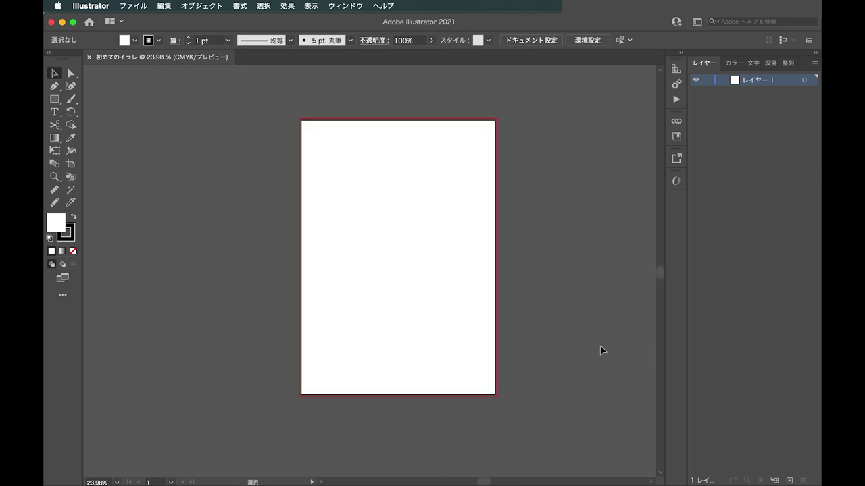
right_click(568, 311)
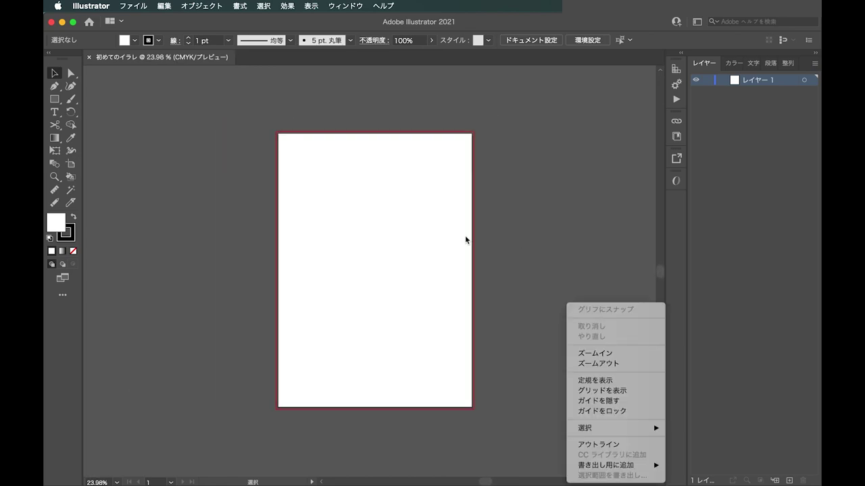
click(510, 254)
scroll(510, 260, down, 1)
scroll(511, 256, down, 1)
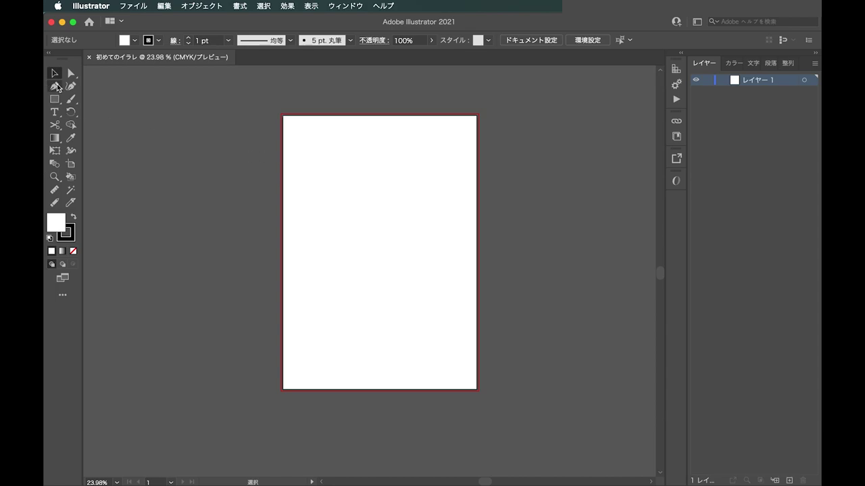
click(56, 86)
click(316, 173)
click(388, 173)
super+click(390, 178)
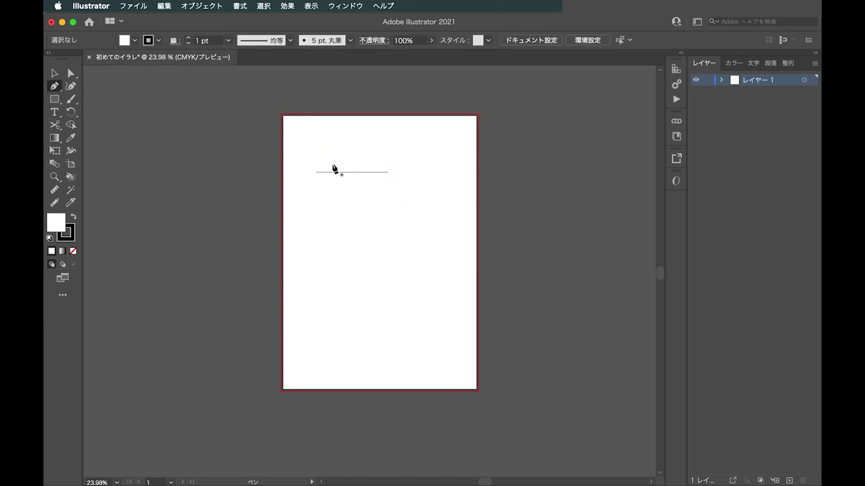
click(55, 99)
drag(317, 187, 391, 264)
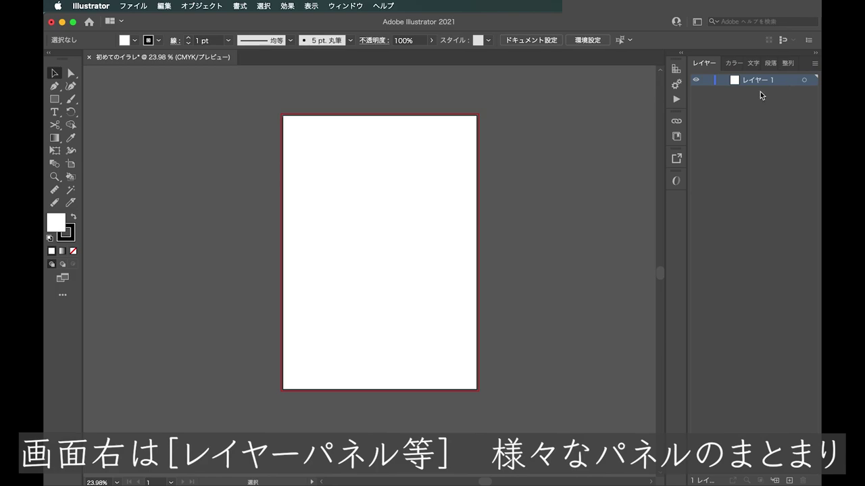
Add two new layers and rename the second layer 写真
click(789, 480)
click(789, 481)
click(789, 480)
click(789, 480)
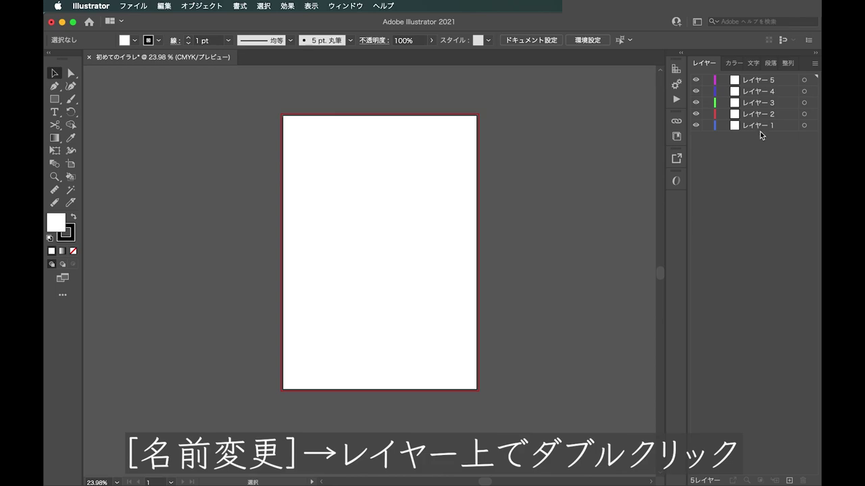
click(758, 127)
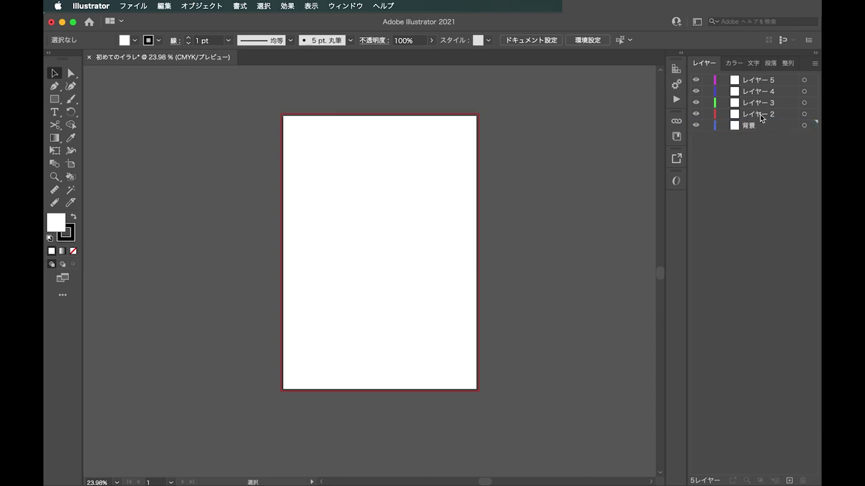
double_click(759, 114)
text(写真)
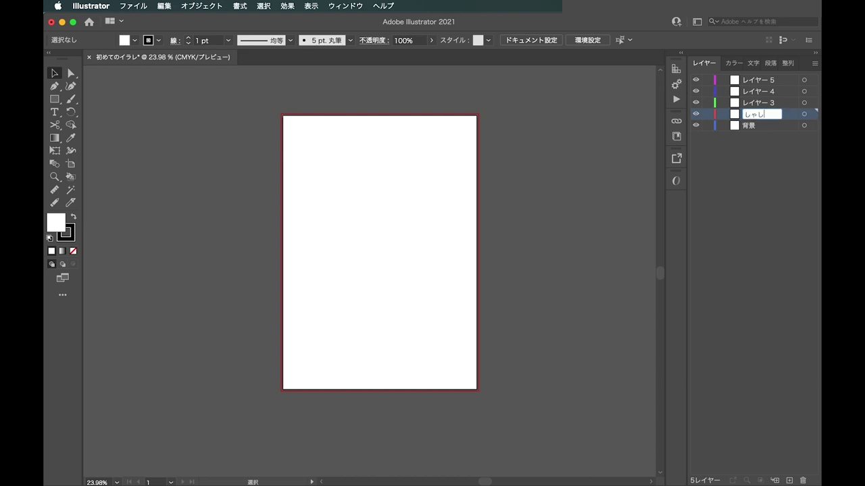
key(Return)
Rename the next layer 文字, then lock and unlock the 背景 layer
key(Tab)
text(も文字)
key(Return)
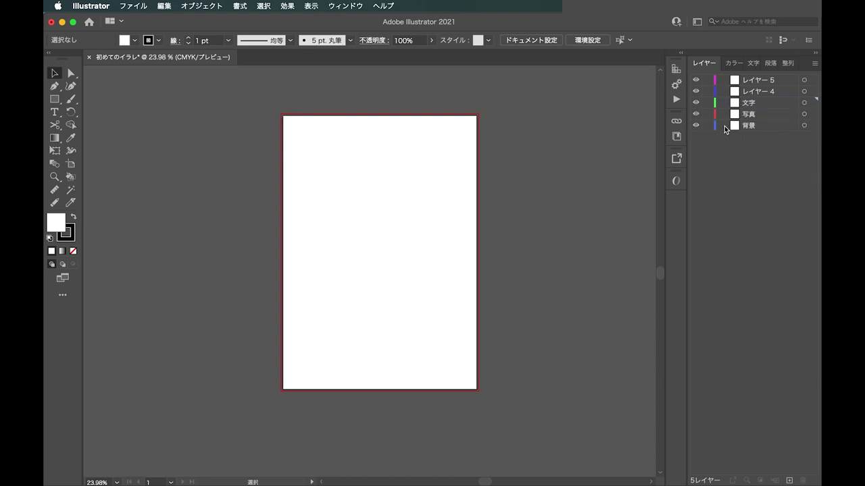
click(707, 126)
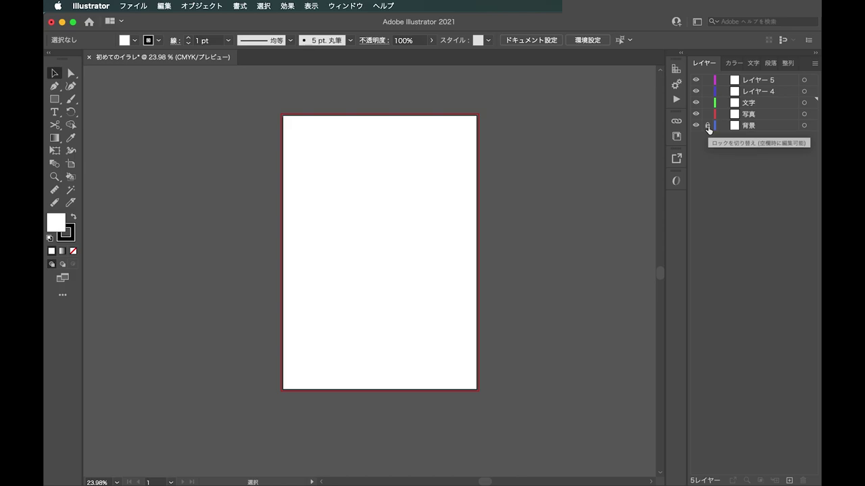
click(707, 127)
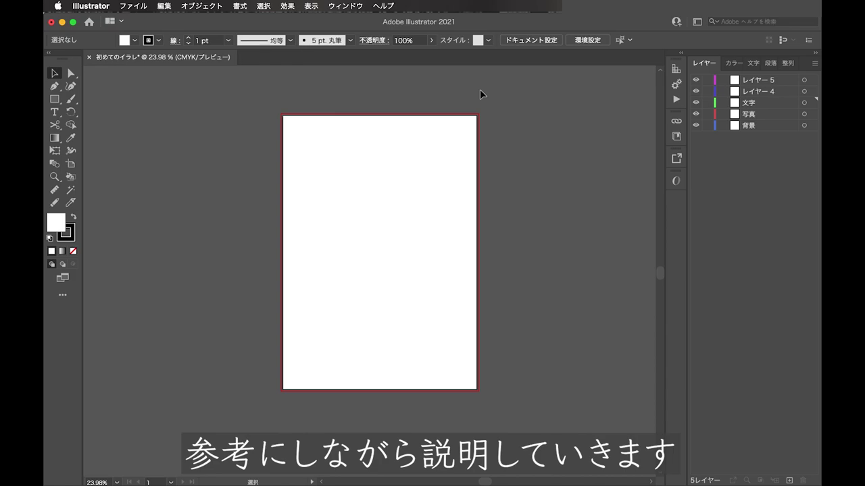
Scroll right to view the space beside the artboard
scroll(480, 90, right, 3)
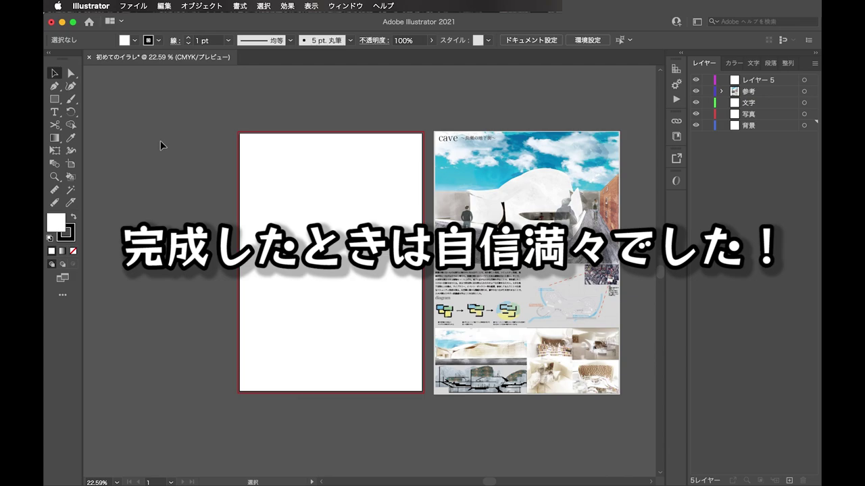
scroll(160, 141, up, 2)
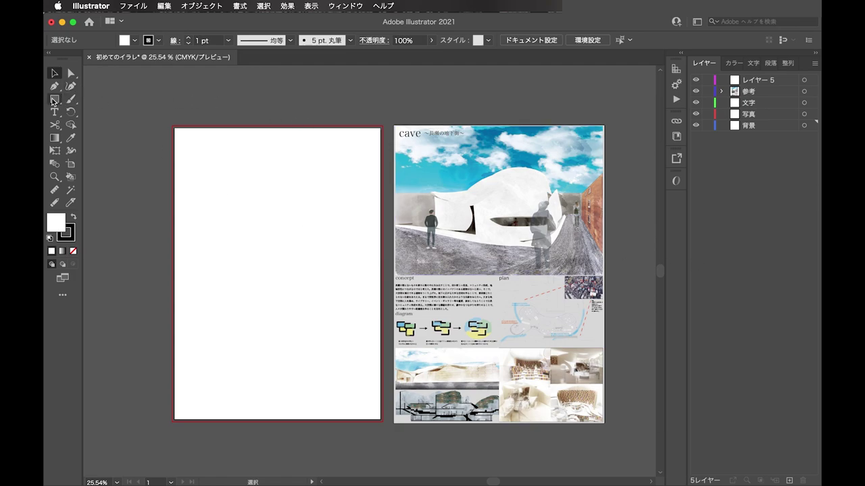
Draw a strokeless e5e5e5 grey rectangle covering the artboard's upper half
click(53, 102)
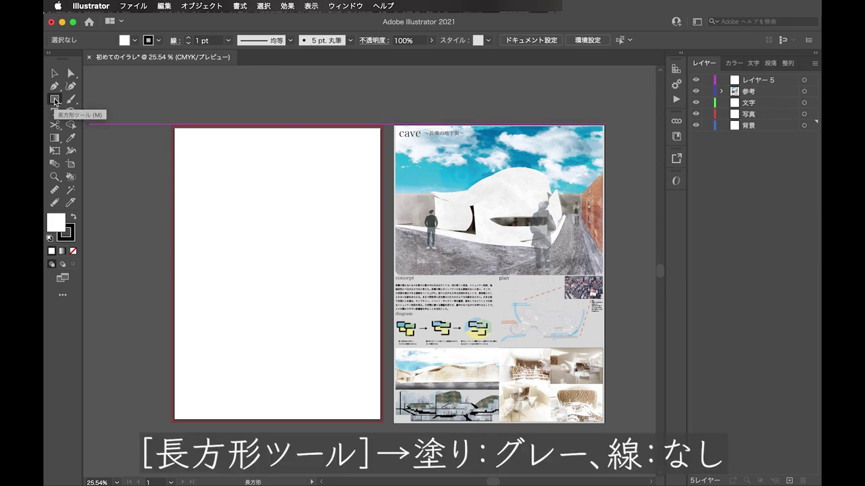
click(66, 233)
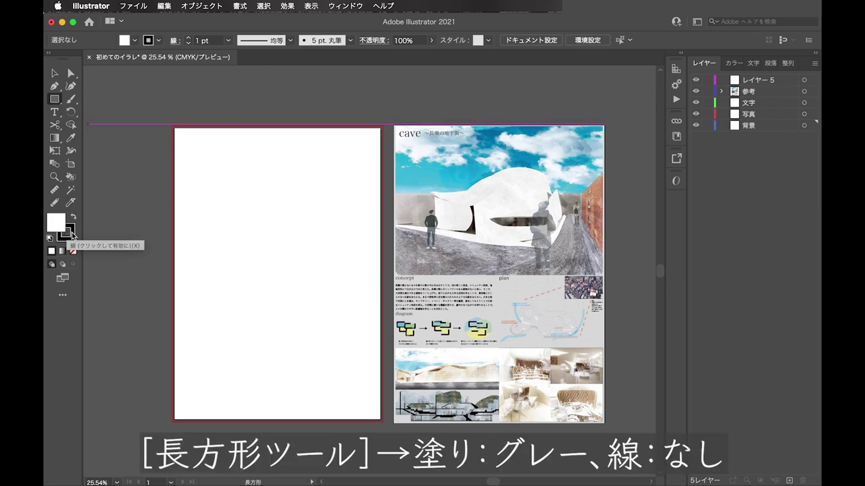
click(74, 252)
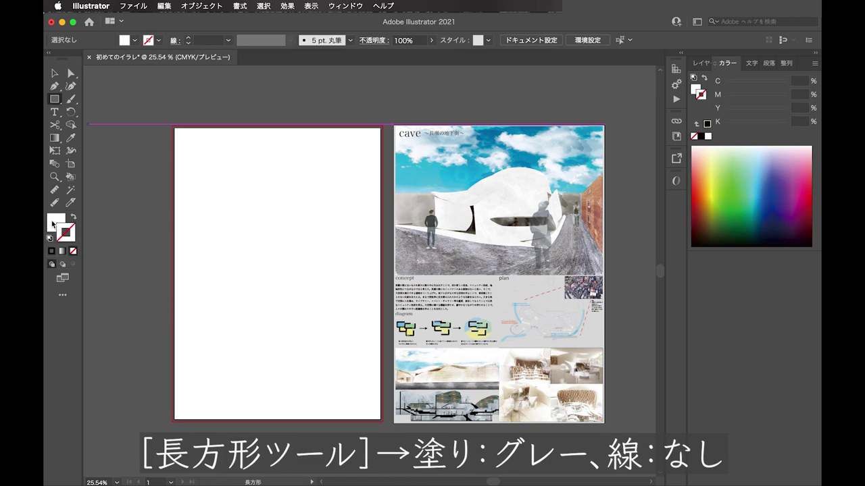
double_click(56, 223)
text(e5e5e5)
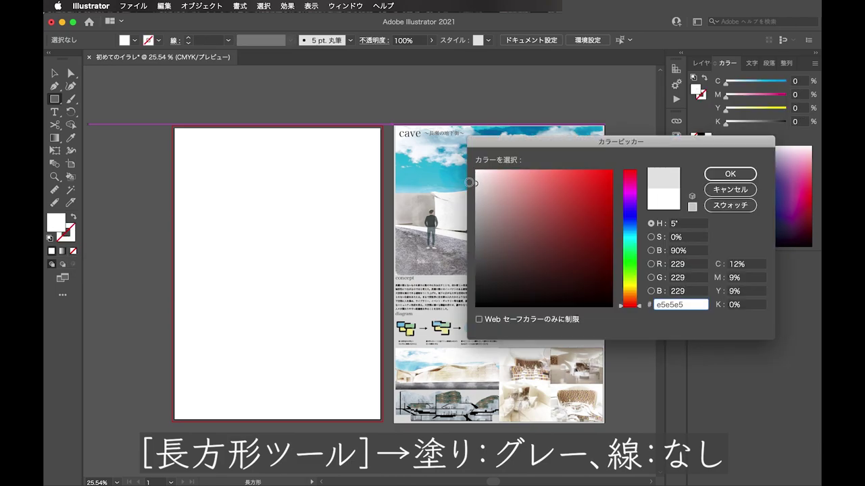
key(Return)
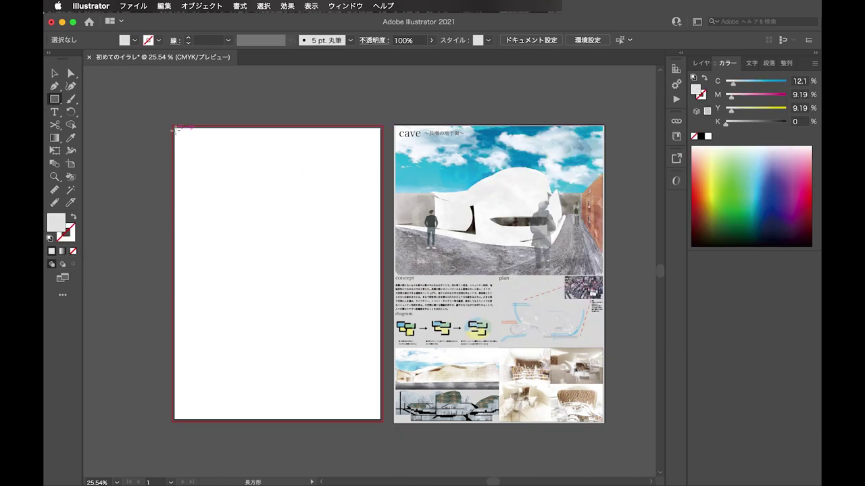
drag(175, 128, 366, 275)
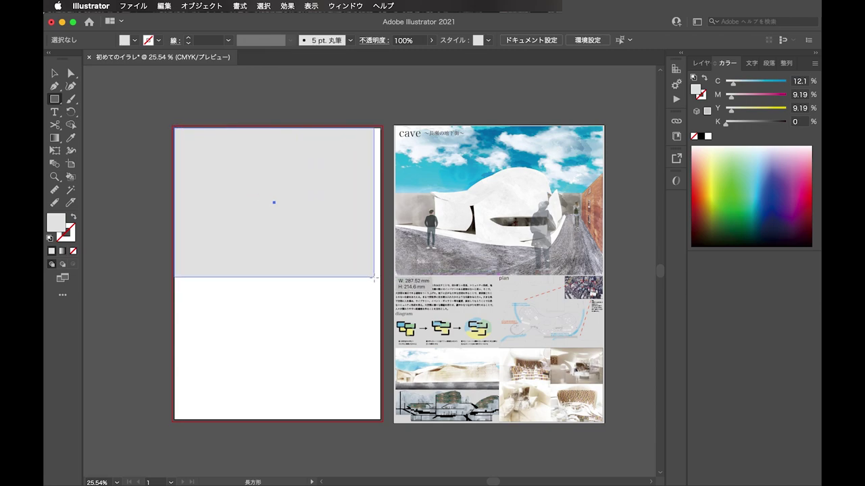
mouse_move(366, 276)
mouse_down()
mouse_move(259, 356)
mouse_move(318, 354)
mouse_move(380, 274)
mouse_up()
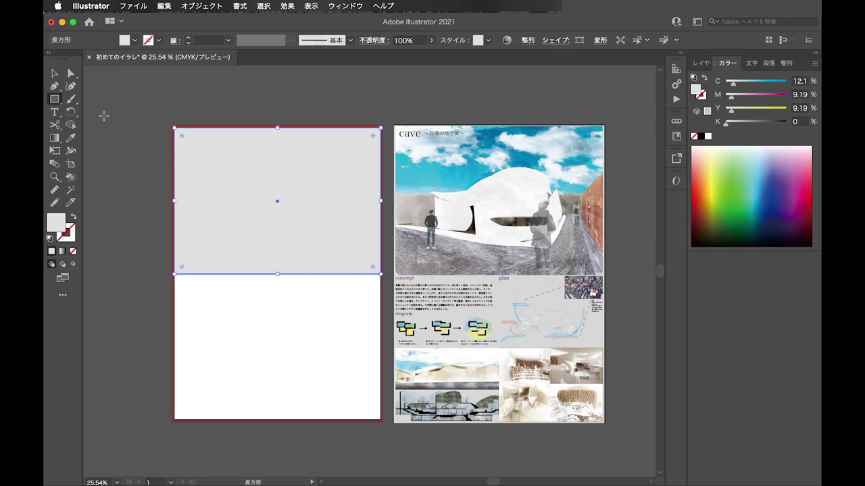
Alt-drag a copy of the grey rectangle into the artboard's lower half
click(55, 73)
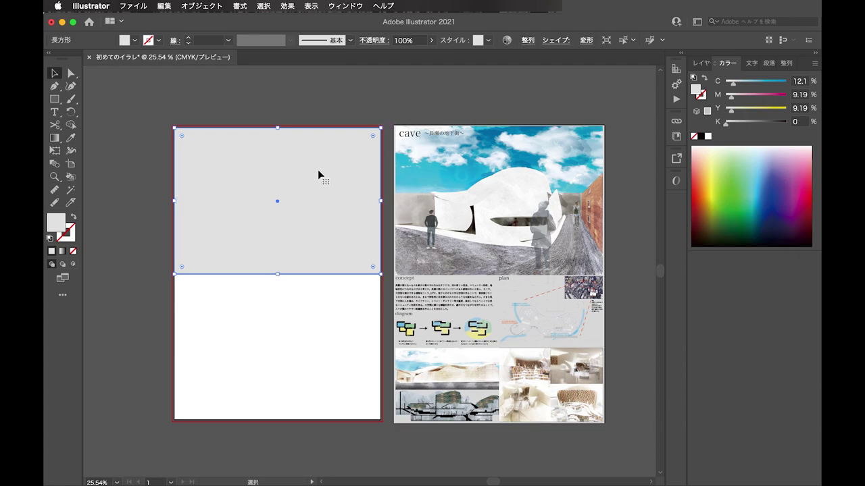
drag(318, 201, 306, 346)
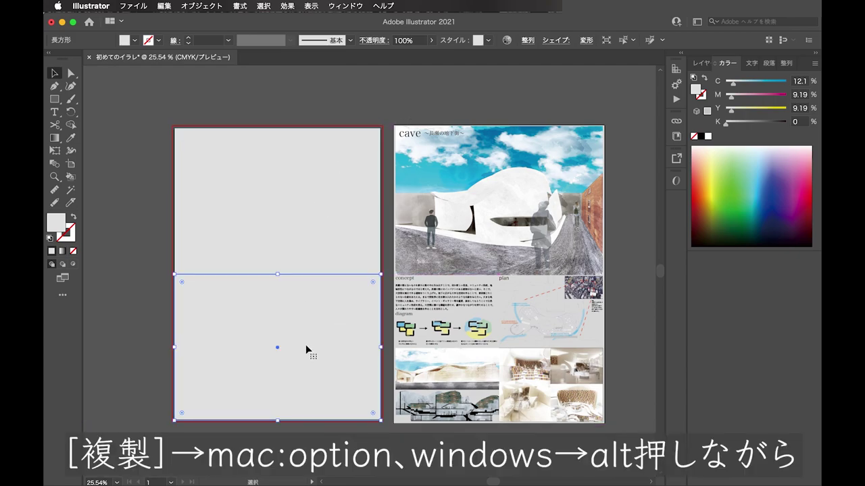
click(135, 311)
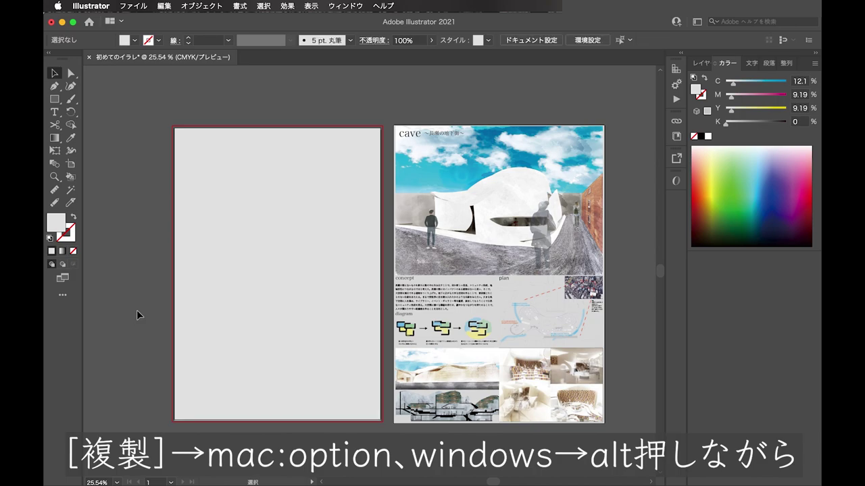
click(284, 230)
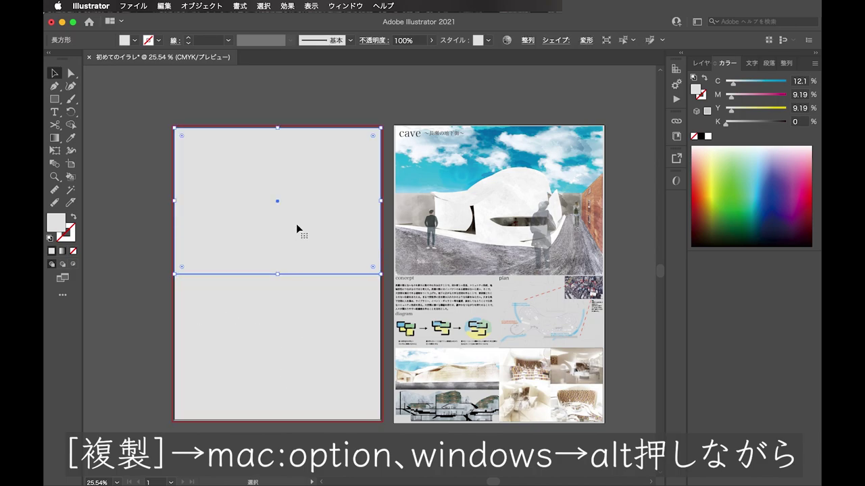
click(166, 331)
click(260, 333)
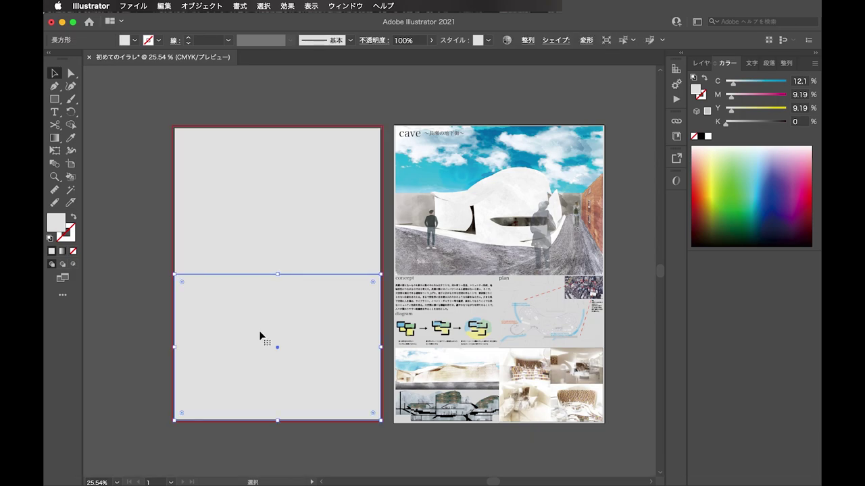
Split the lower rectangle into a grid of 2 rows and 2 columns
click(200, 5)
mouse_move(202, 246)
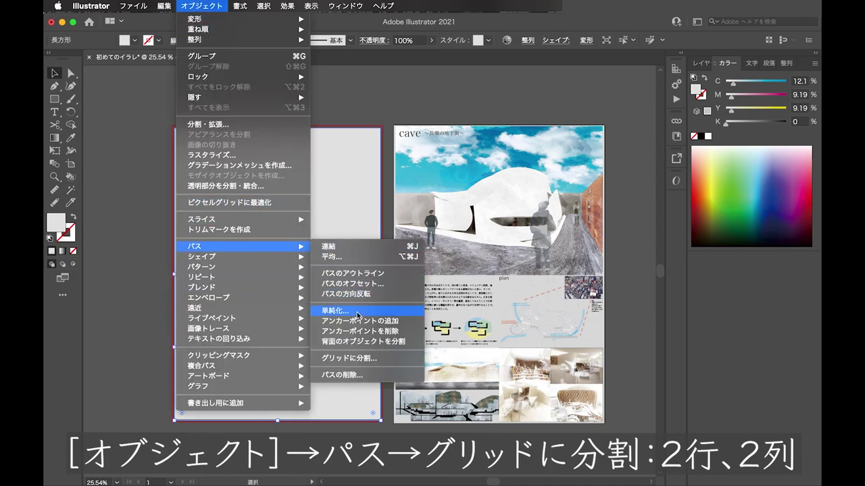
click(352, 359)
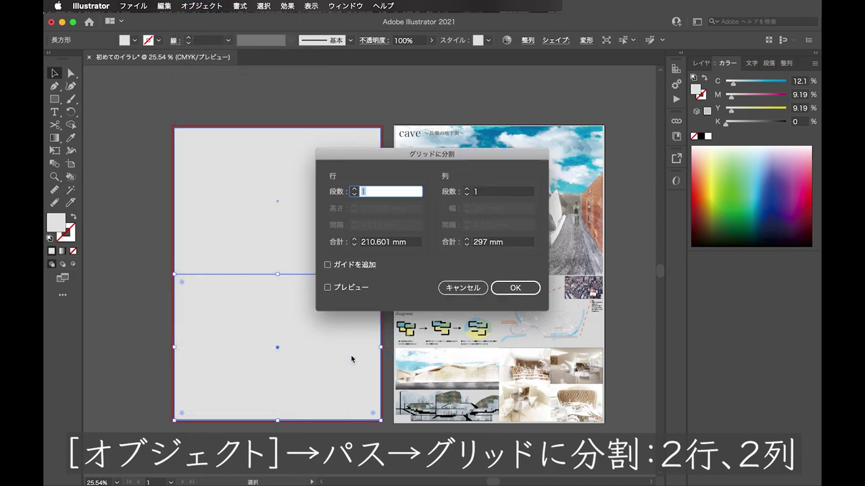
text(2)
key(Tab)
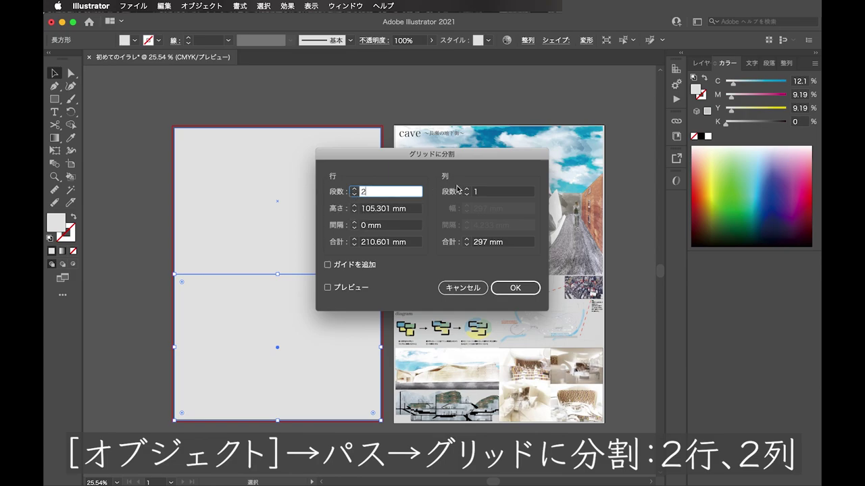
text(2)
click(520, 288)
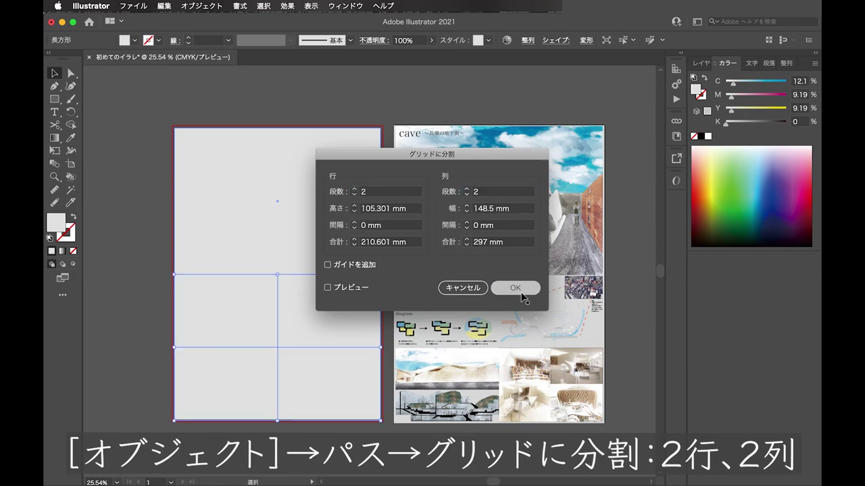
Select and delete individual grid cells, then select all rectangles on the artboard
click(341, 433)
click(226, 358)
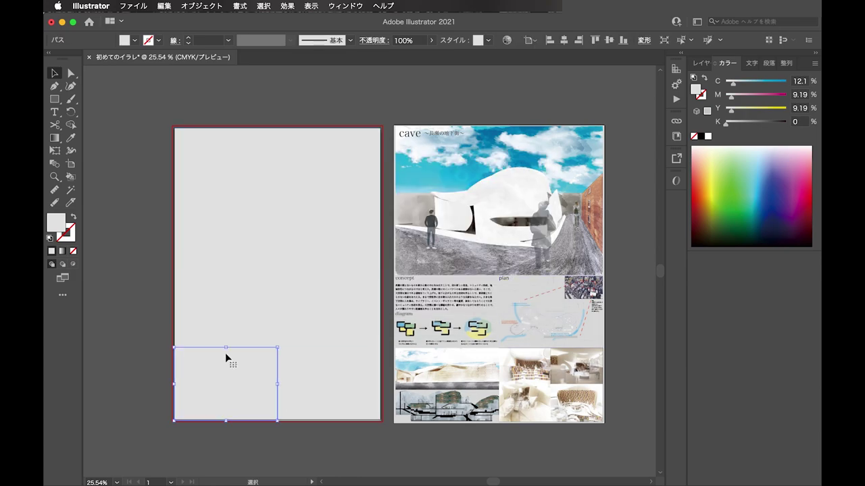
click(291, 311)
click(299, 376)
key(Delete)
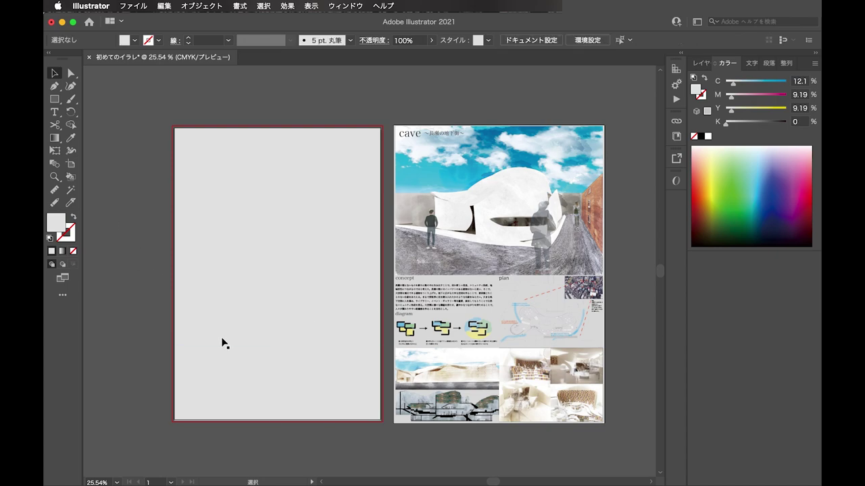
click(183, 305)
key(Delete)
drag(183, 218, 337, 374)
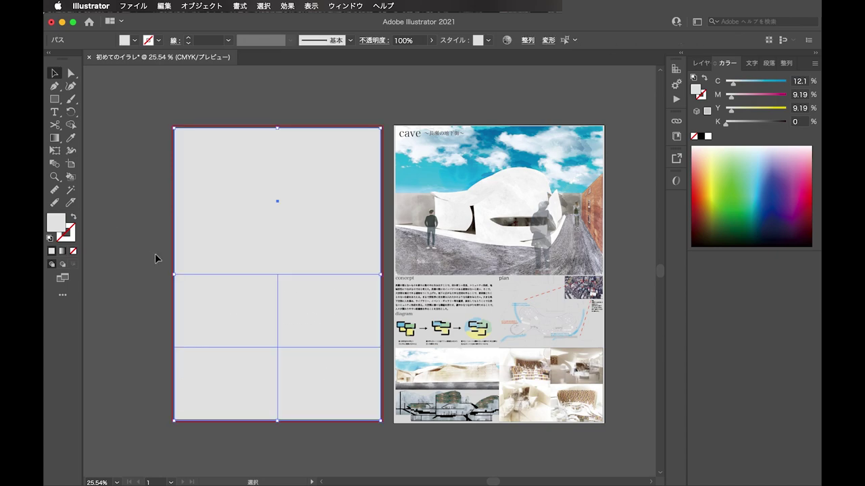
Apply the default white fill and black 1pt outline to the rectangles
click(72, 242)
key(d)
click(109, 222)
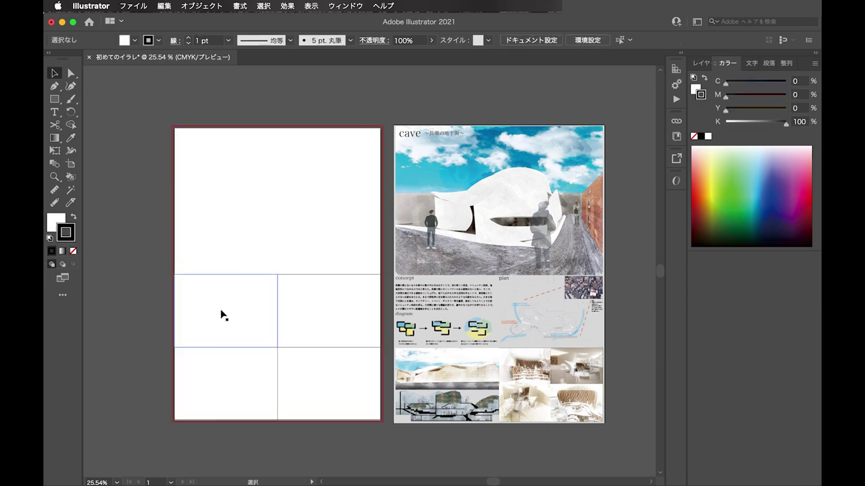
click(253, 228)
click(124, 237)
Lock the 背景 layer and make 文字 the active layer
key(F7)
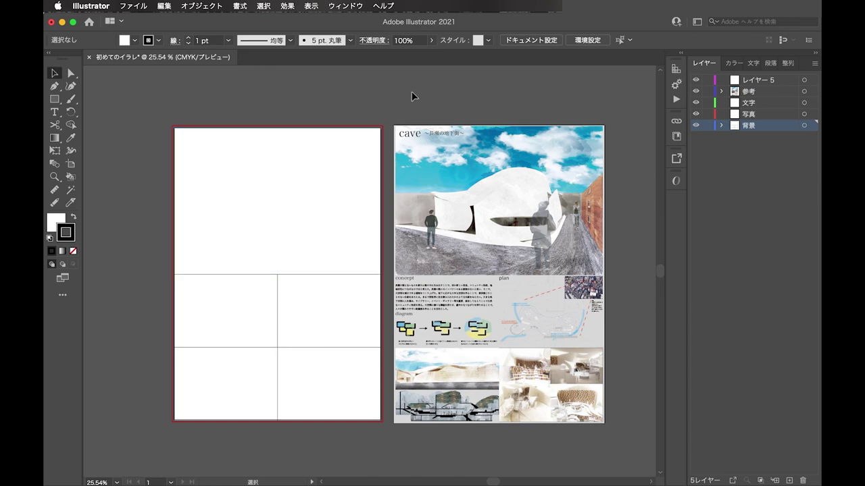
click(311, 368)
click(248, 363)
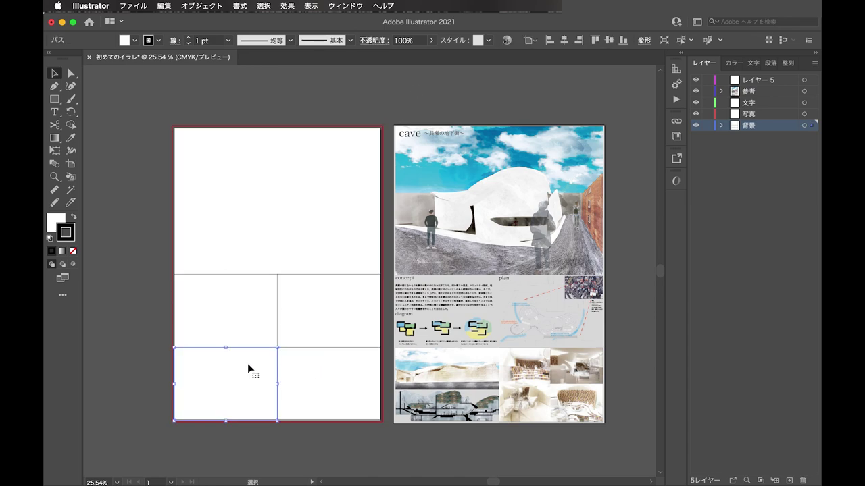
click(707, 125)
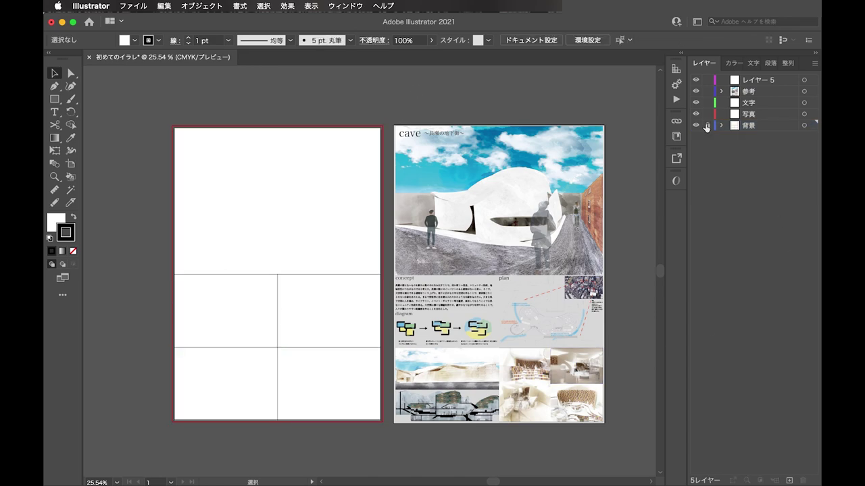
click(804, 103)
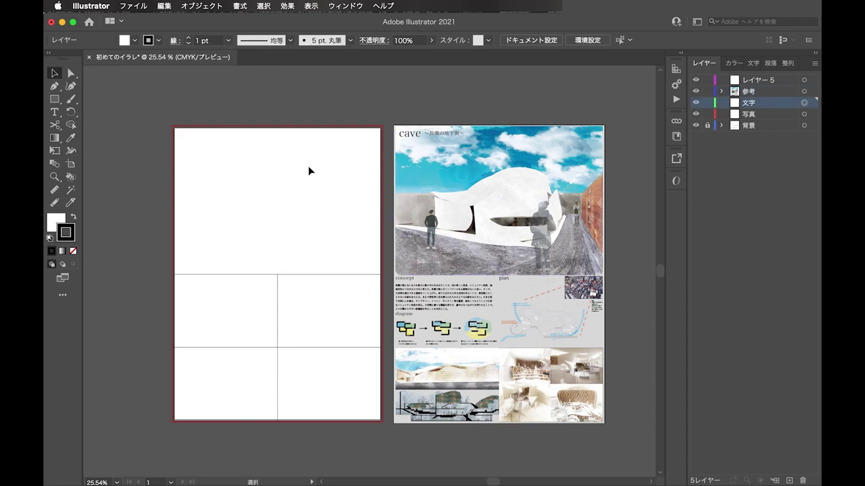
Add a タイトル text placeholder at the artboard's top-left
click(54, 113)
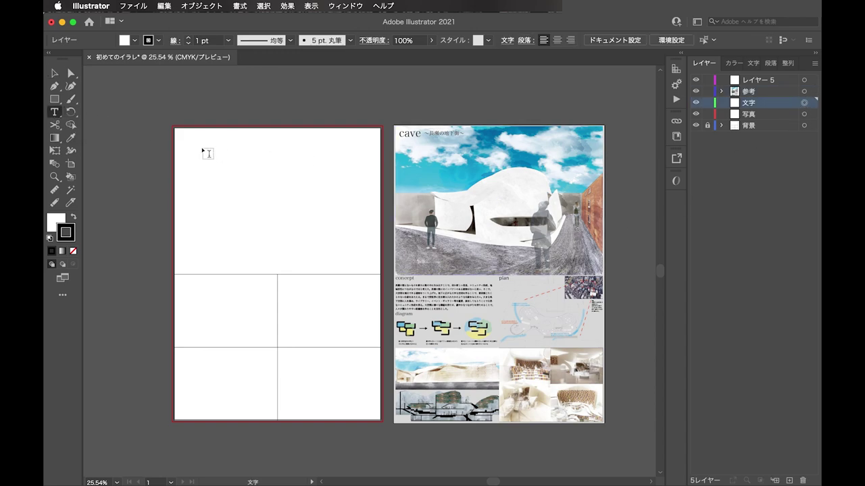
click(187, 137)
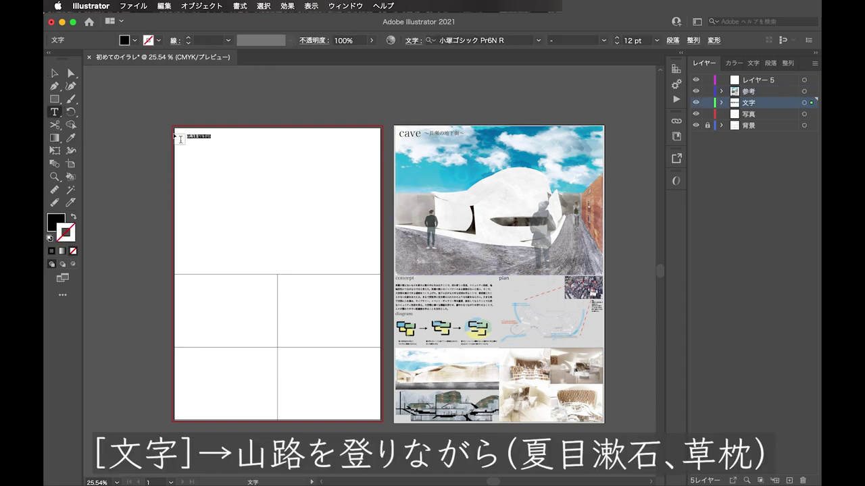
scroll(182, 138, up, 5)
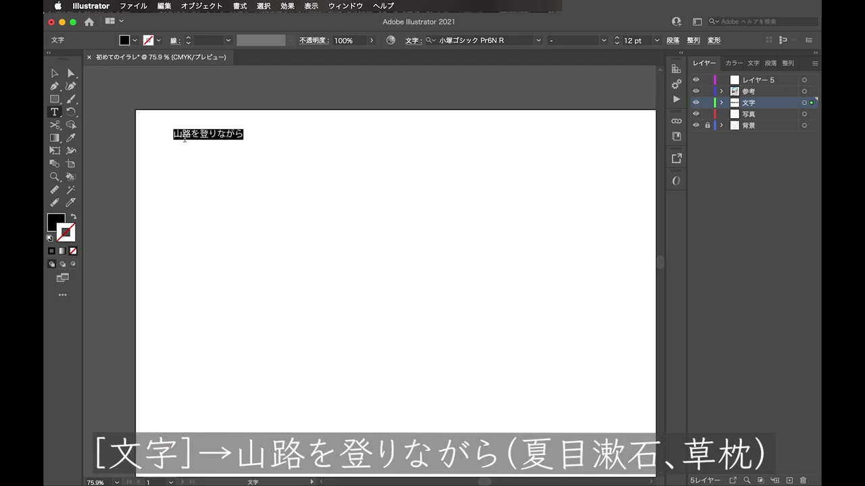
scroll(184, 138, down, 2)
scroll(184, 138, down, 2)
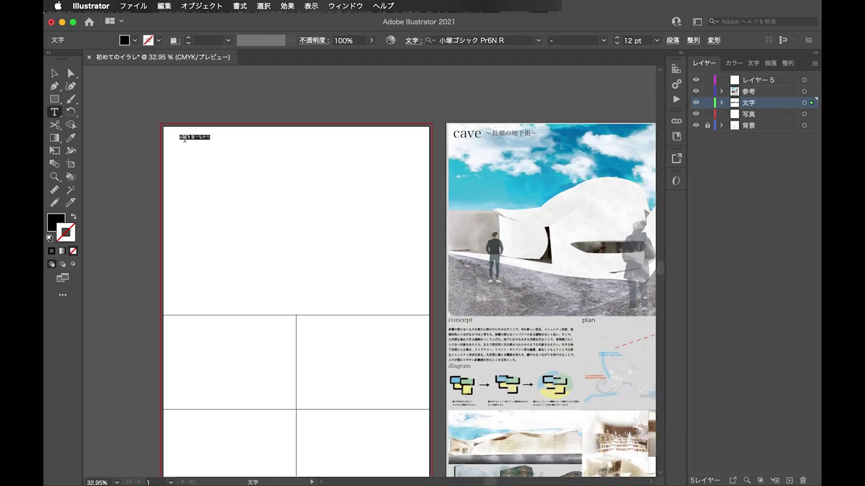
text(タイ)
text(トル)
key(Return)
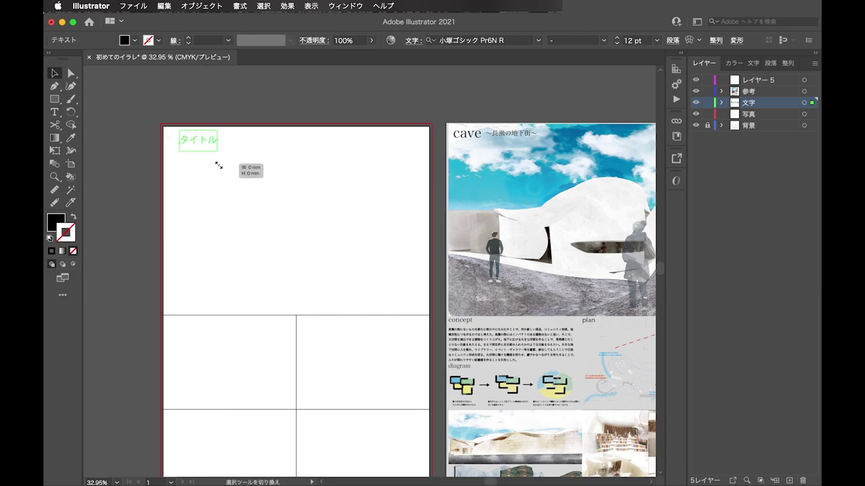
key(Escape)
click(264, 124)
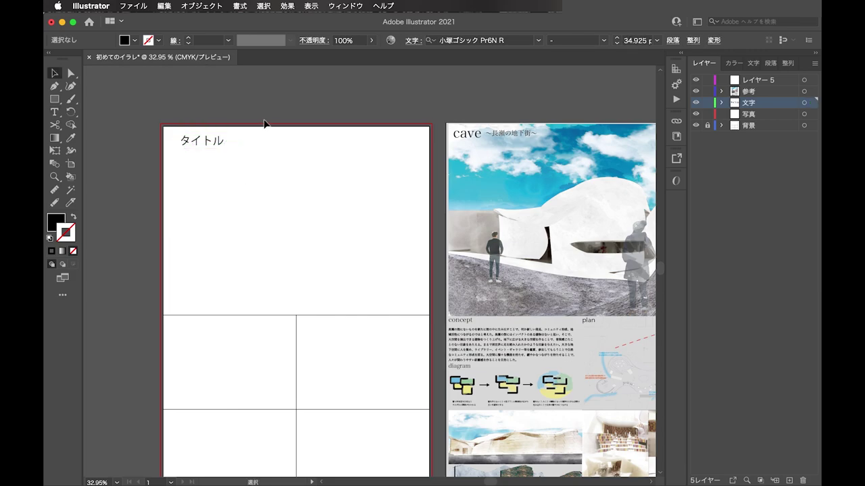
click(211, 142)
Copy the title to the page centre as a メインパース label
scroll(234, 176, down, 2)
scroll(234, 177, down, 1)
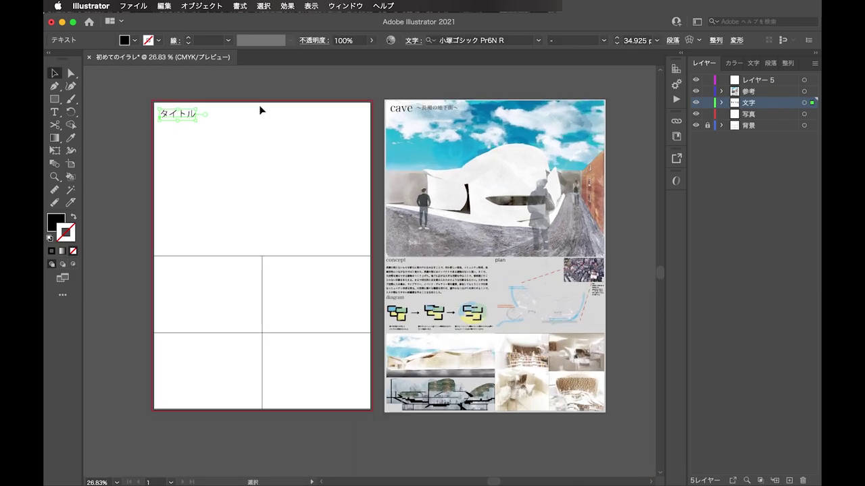
click(258, 98)
drag(185, 116, 266, 175)
text(t)
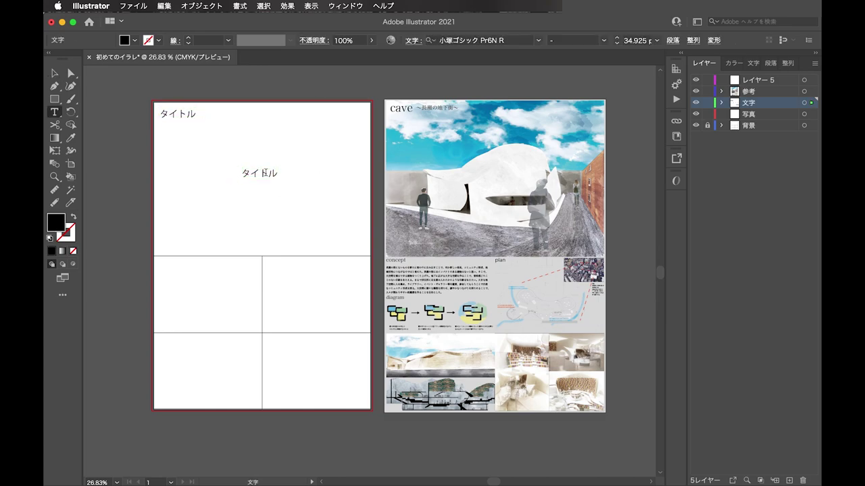
text(メインパース)
key(Escape)
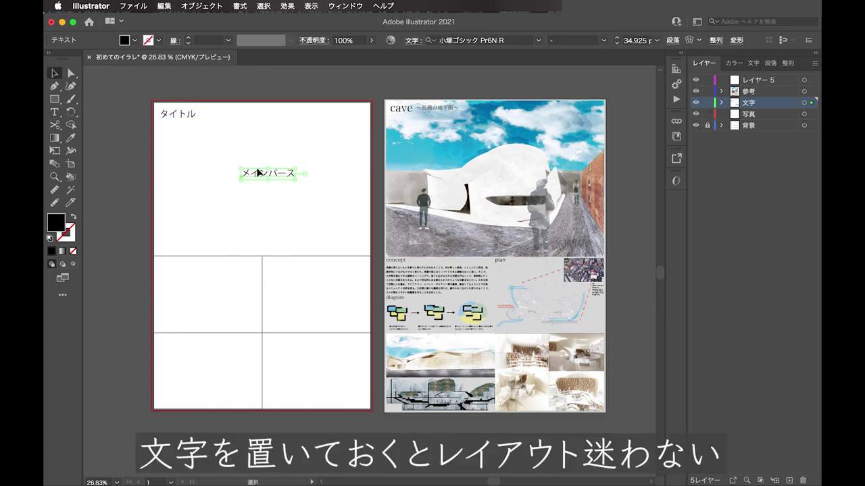
drag(264, 173, 196, 268)
Retype the copied メインパース label in the lower-left box as コンセプト
double_click(197, 267)
key(ctrl+a)
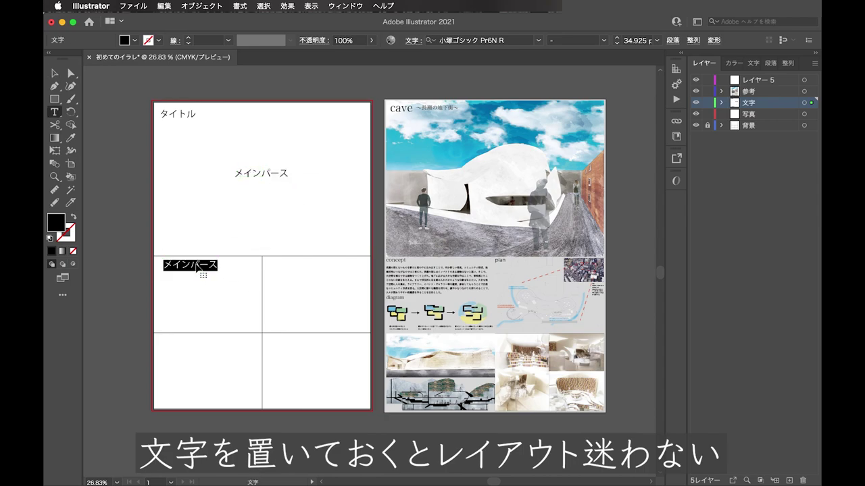
text(こnnseputo)
key(Return)
key(Escape)
Duplicate the コンセプト label just below it and retype it as ダイアグラム
mouse_move(198, 271)
mouse_down()
mouse_move(181, 266)
mouse_move(173, 295)
mouse_up()
double_click(174, 296)
text(daiaguramu)
key(Return)
key(Escape)
click(180, 327)
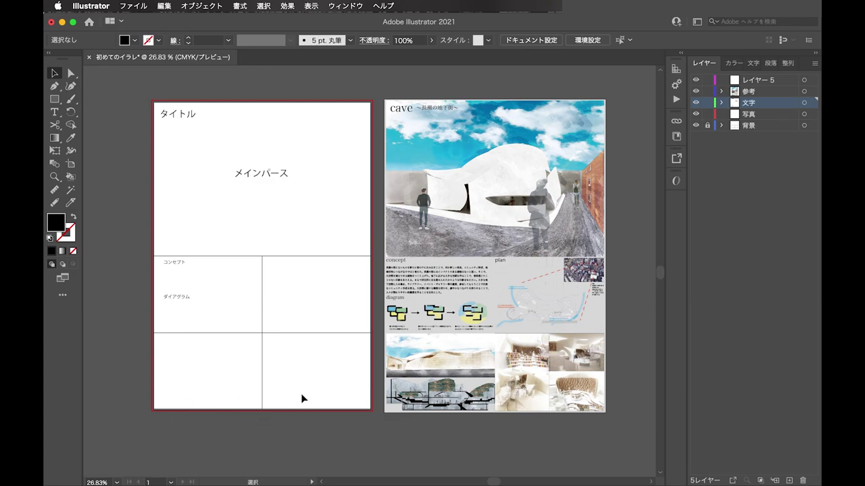
Zoom out to see the layout alongside the cave reference board
scroll(200, 140, down, 2)
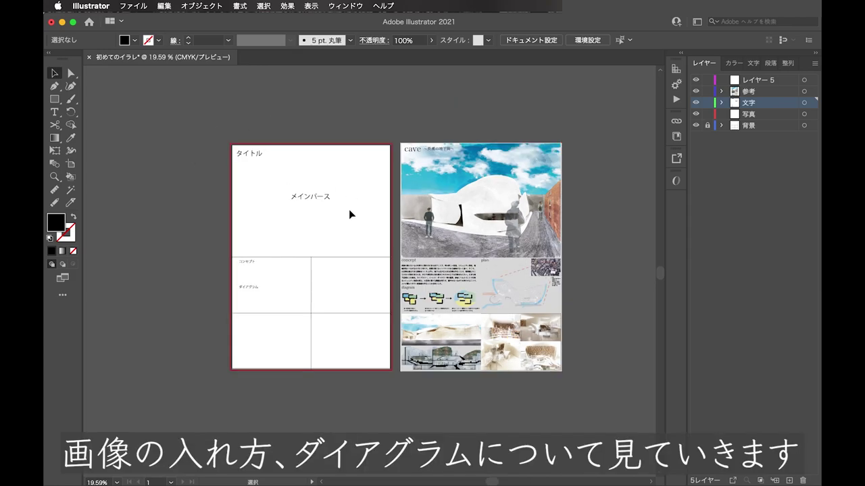
scroll(202, 304, up, 2)
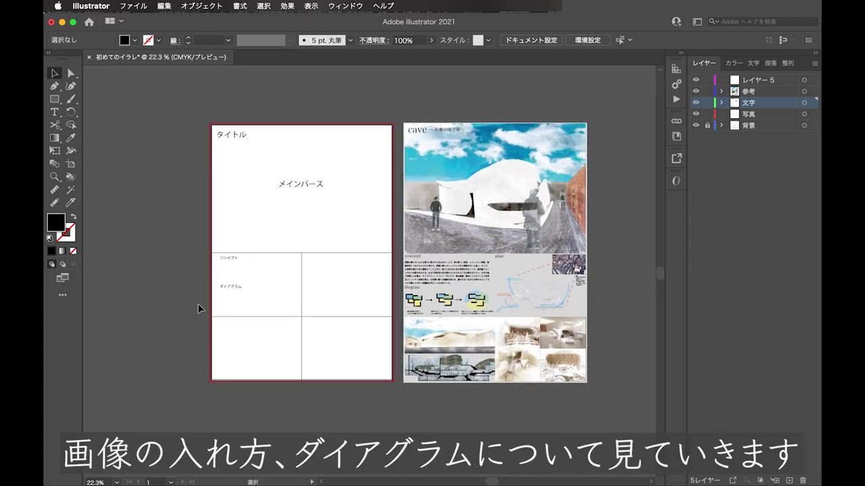
scroll(198, 303, up, 1)
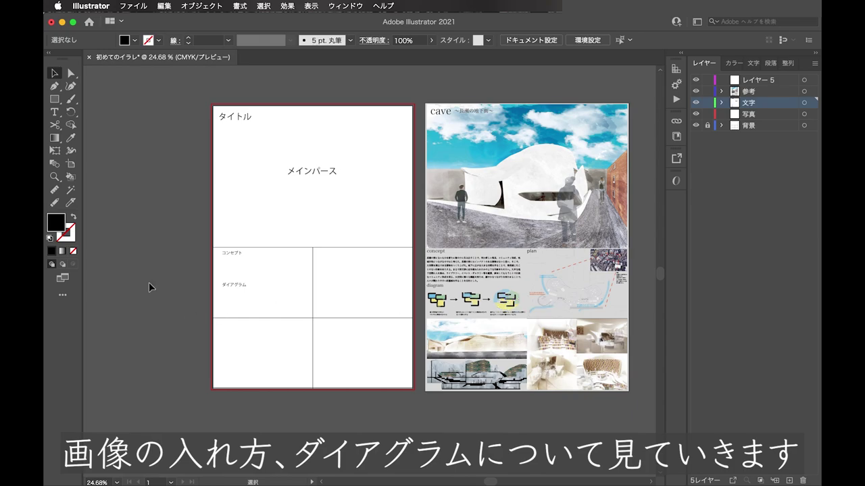
scroll(149, 283, up, 2)
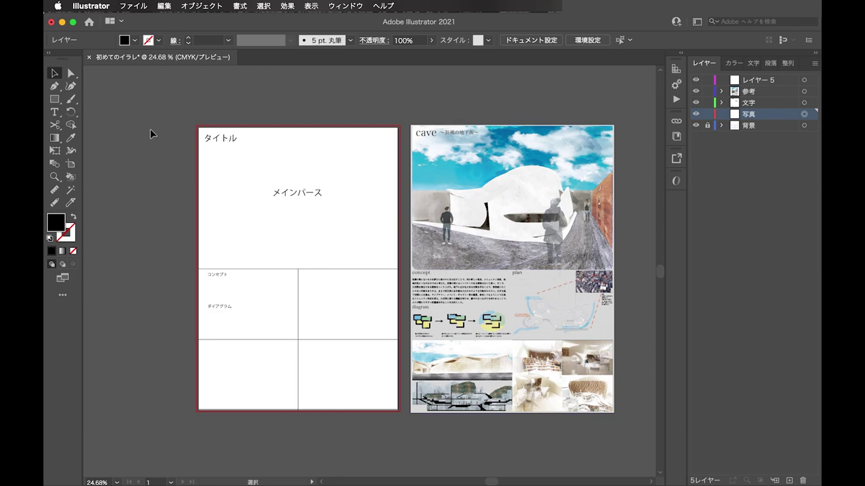
Place the aerial image 鳥瞰パース.png and move it onto the left artboard's top section
click(133, 5)
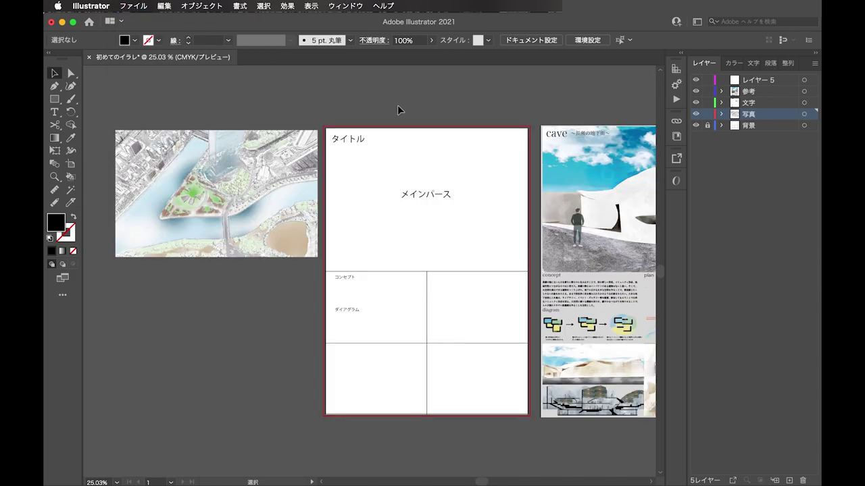
click(299, 161)
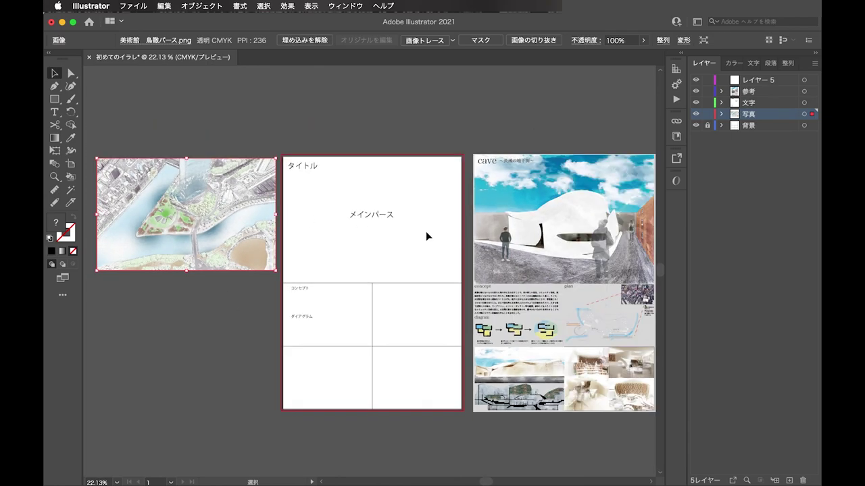
click(425, 218)
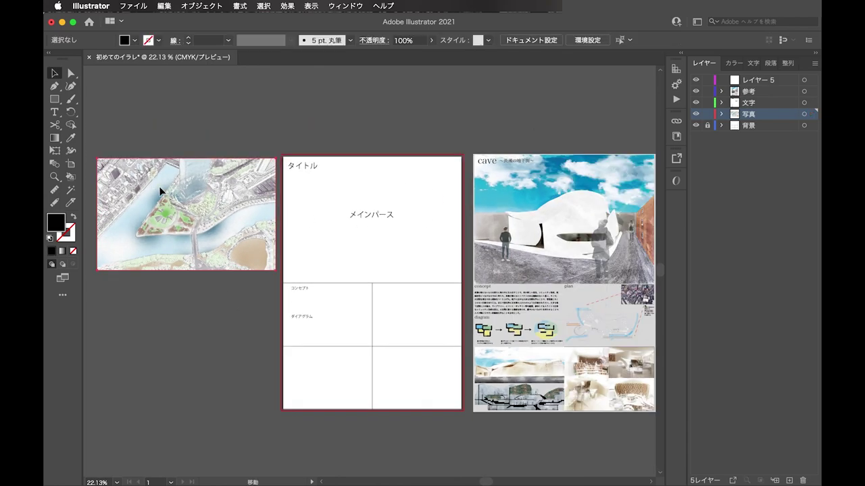
drag(160, 191, 342, 183)
click(443, 139)
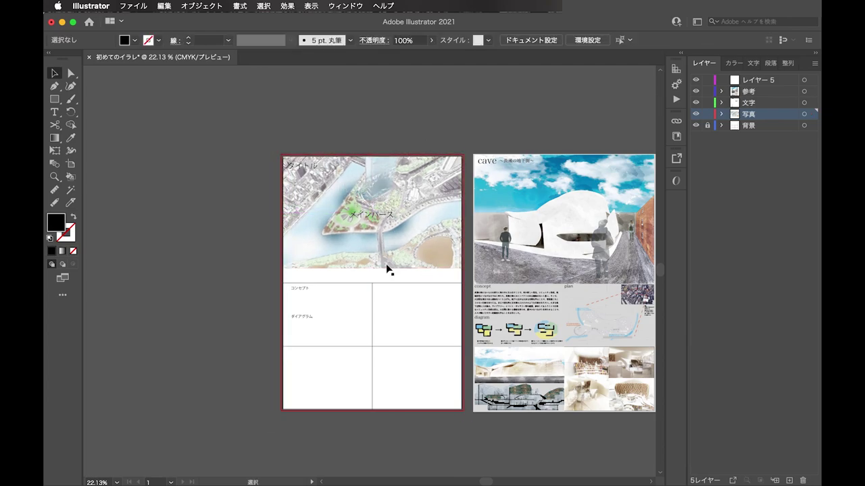
Hide the 文字 layer and enlarge the aerial image across the board's upper panel
scroll(406, 228, up, 2)
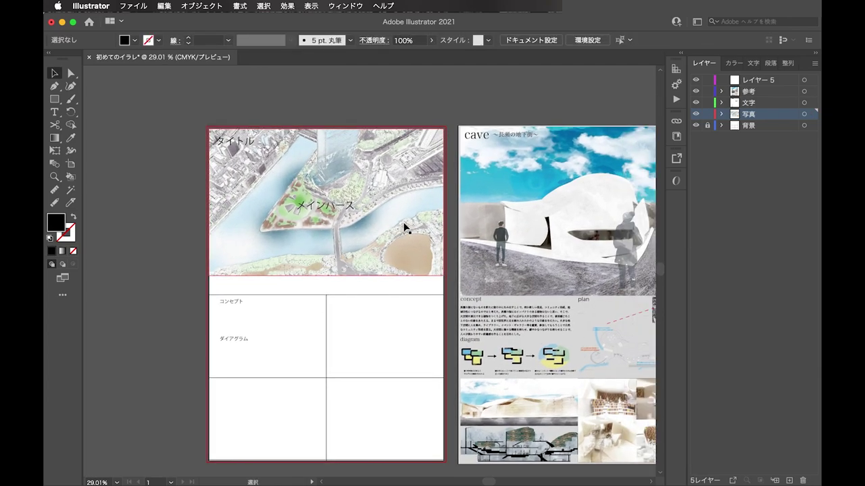
click(696, 103)
scroll(365, 253, down, 2)
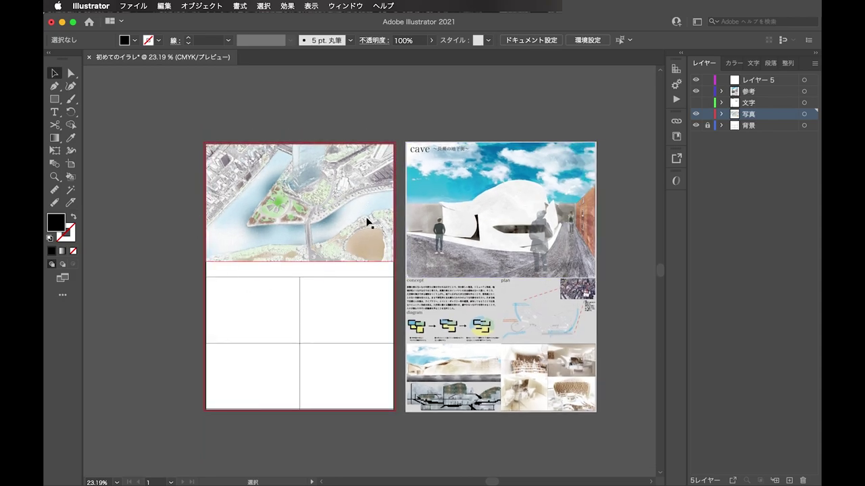
click(214, 196)
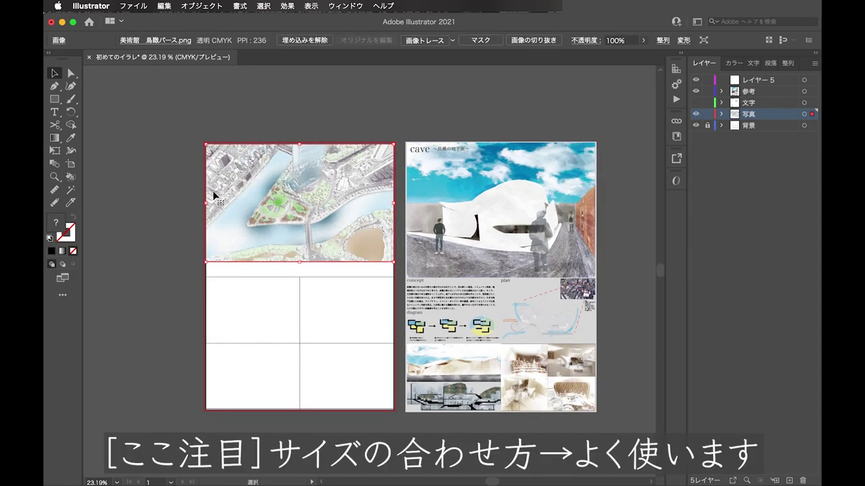
click(343, 105)
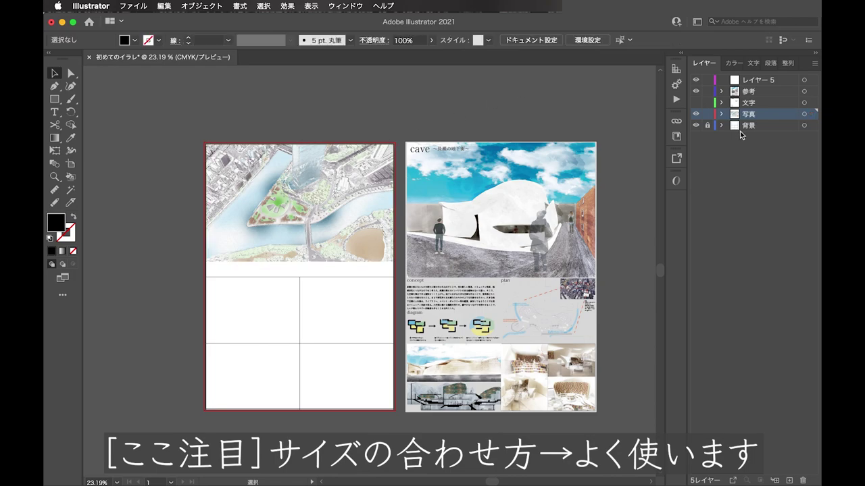
click(302, 205)
scroll(299, 287, up, 2)
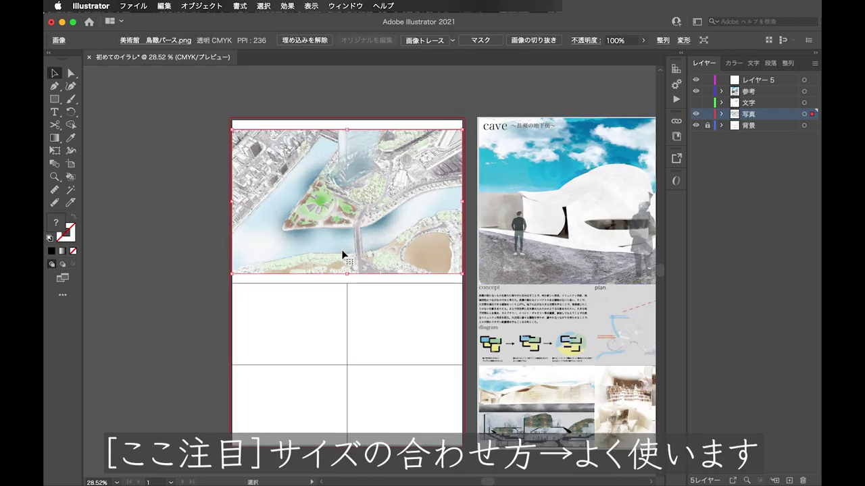
drag(347, 273, 347, 283)
click(478, 177)
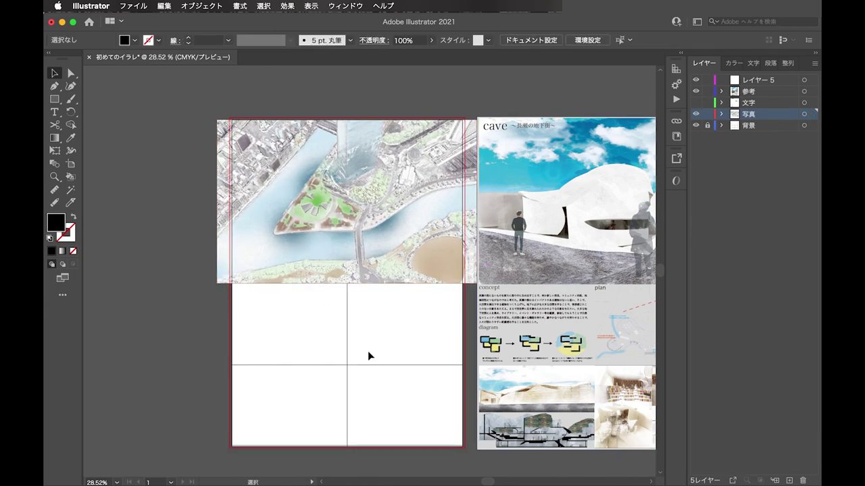
click(261, 164)
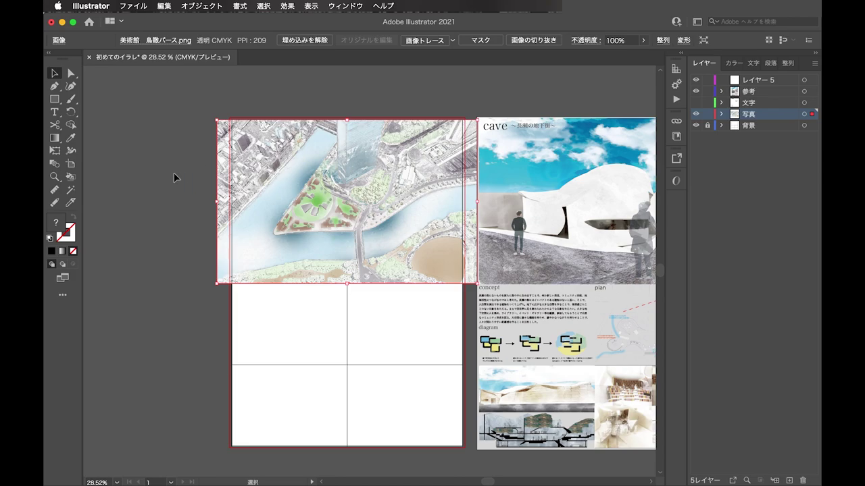
click(55, 99)
scroll(145, 107, up, 2)
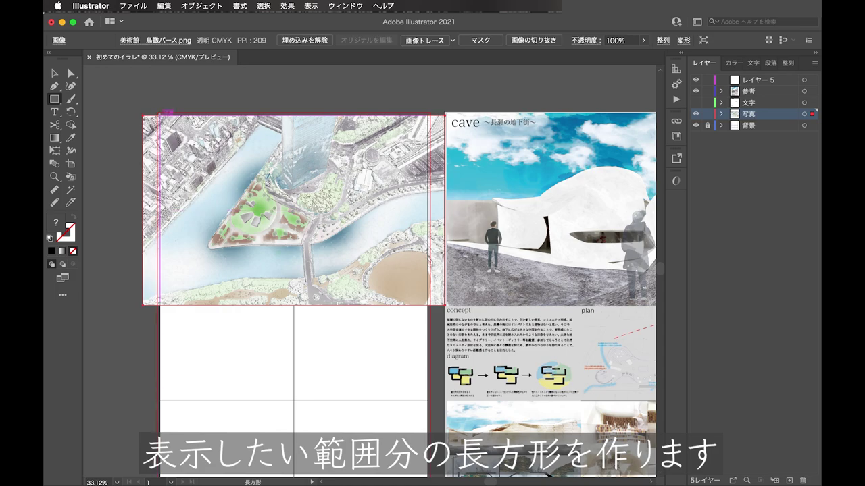
Draw a rectangle over the top panel and use it as a clipping mask for the aerial image
drag(159, 115, 426, 302)
key(v)
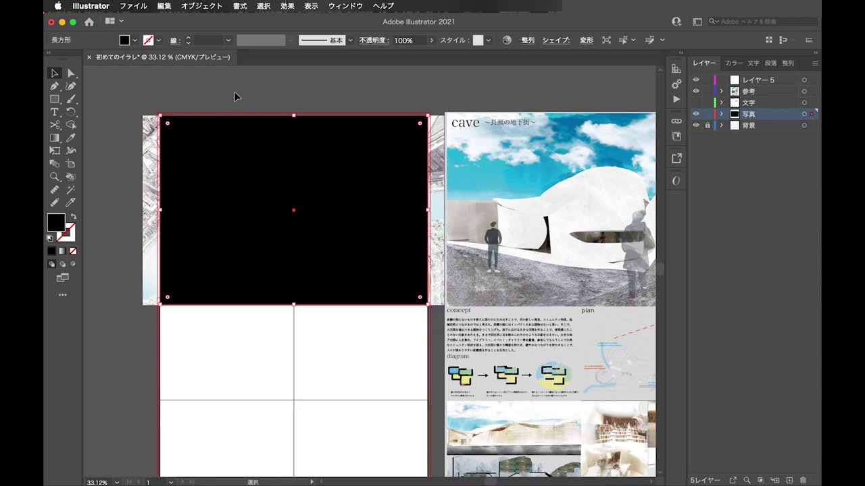
key(ctrl+a)
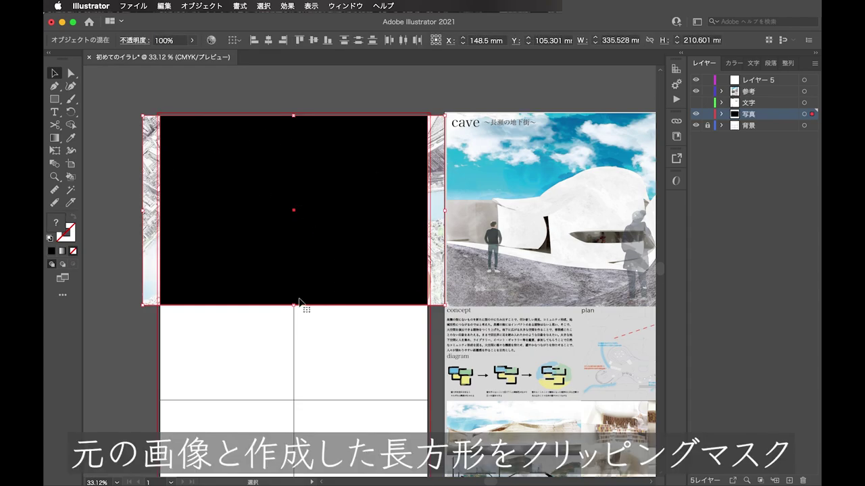
right_click(324, 166)
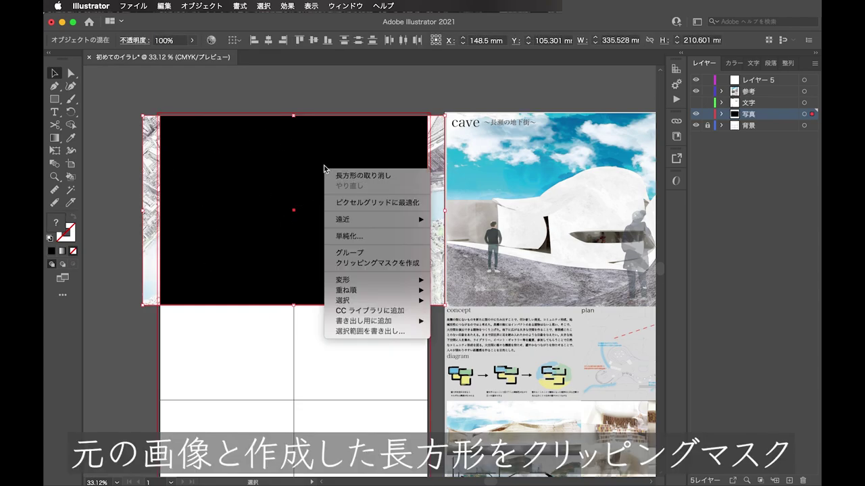
click(383, 264)
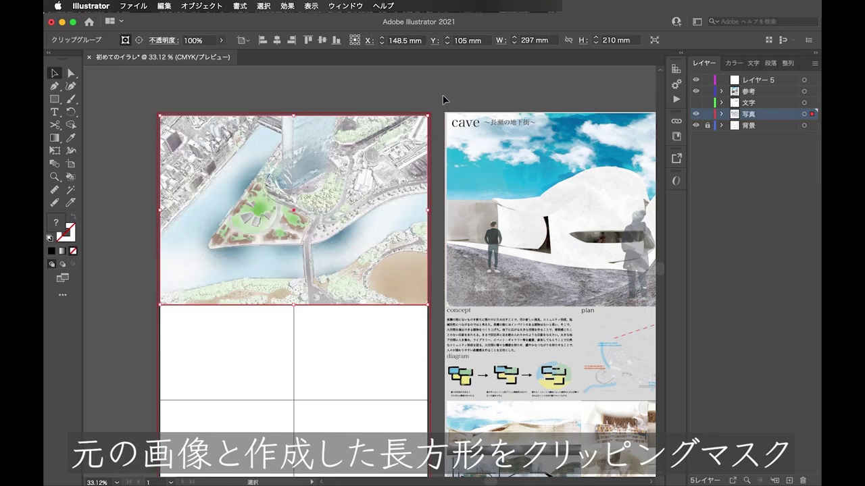
click(444, 88)
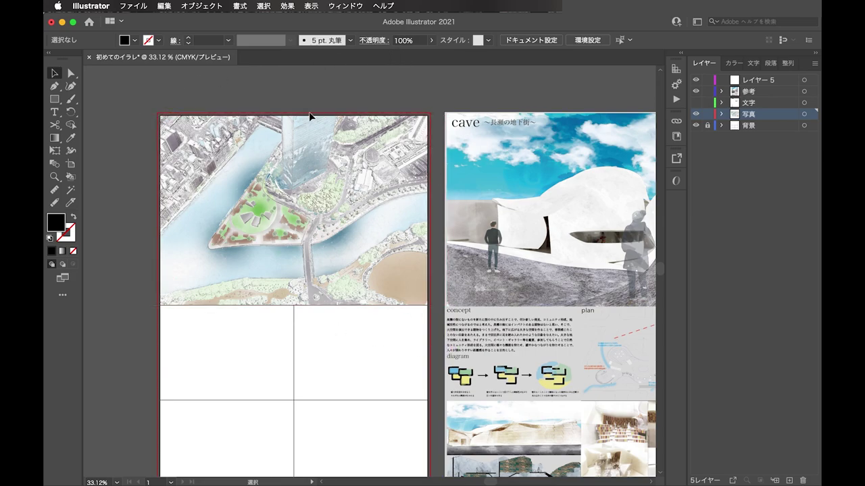
Show the 文字 layer again and type 'kkkk…' dummy text lines beneath the コンセプト label
scroll(309, 116, down, 3)
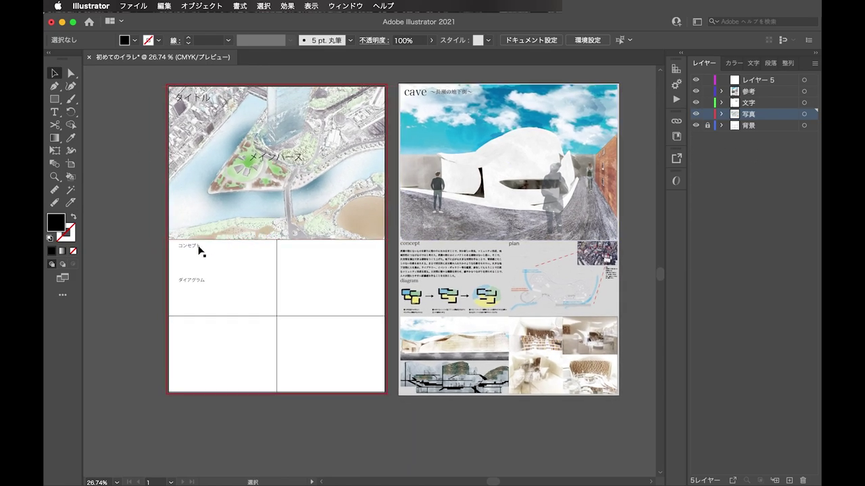
click(197, 247)
scroll(199, 248, up, 2)
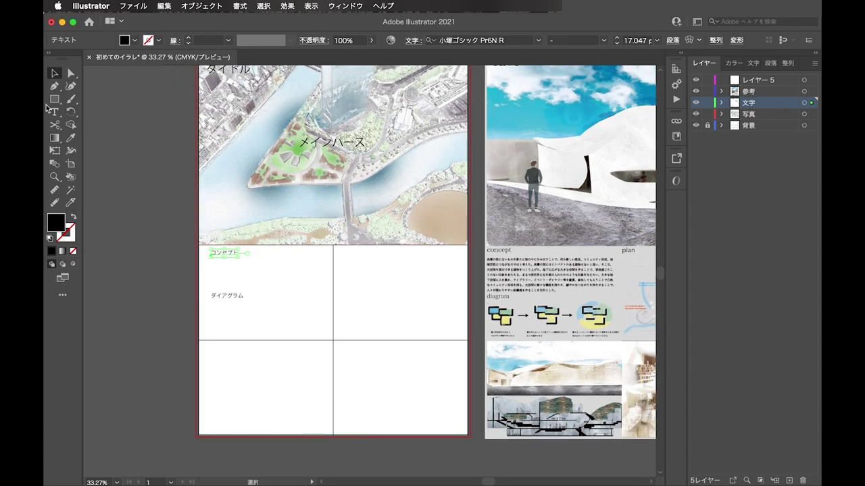
double_click(224, 267)
scroll(225, 267, up, 2)
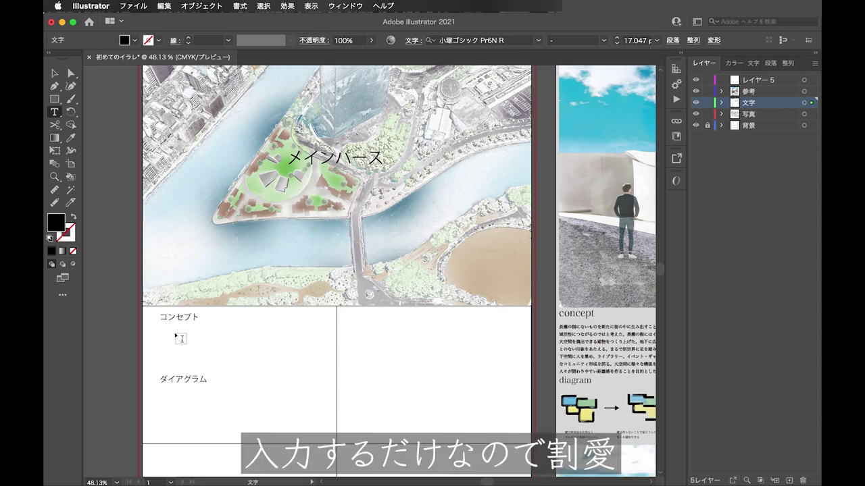
text(kkkkkkkkkkkkkkkkkkkkkkkkkkkkkkkkkkkkkkkkkkkkkkkkkk)
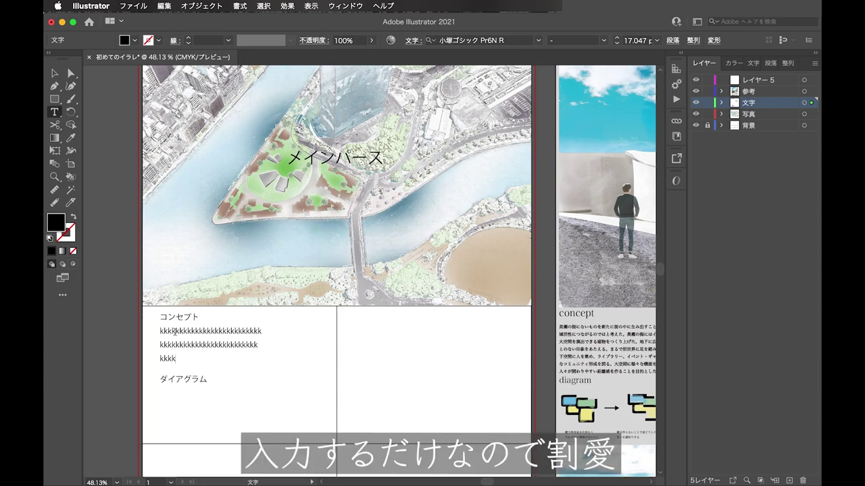
text(kkkkkkkkkkkkkkkkkkkk)
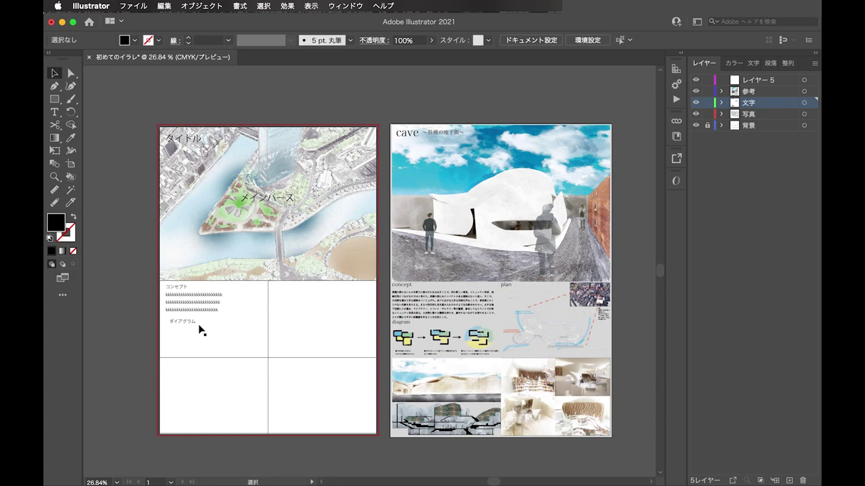
Scroll through the reference board to review its layout and diagram
scroll(199, 329, up, 2)
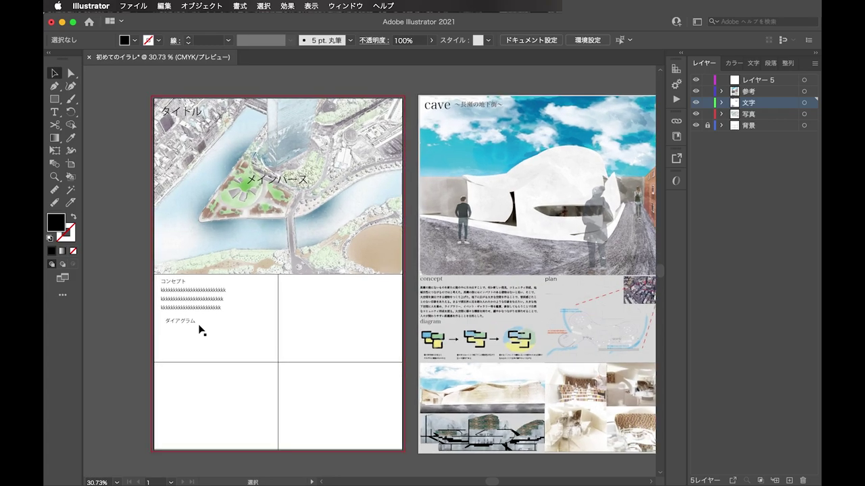
right_click(199, 329)
click(227, 352)
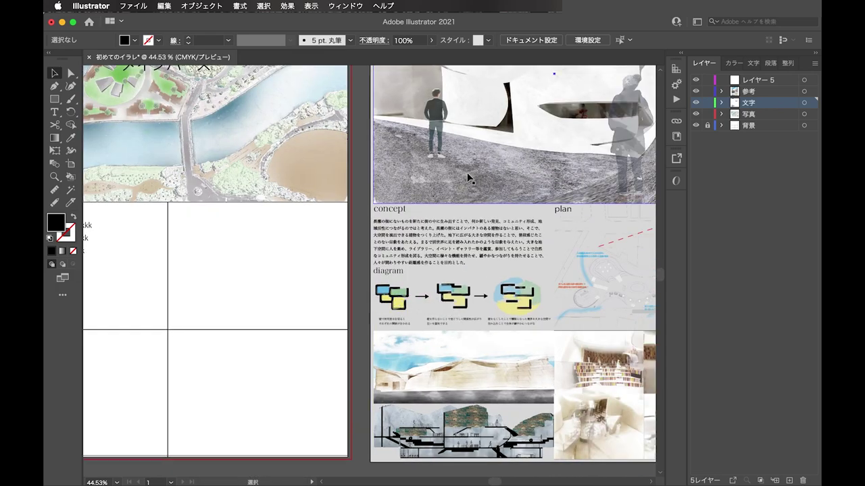
scroll(466, 179, up, 2)
scroll(446, 345, up, 3)
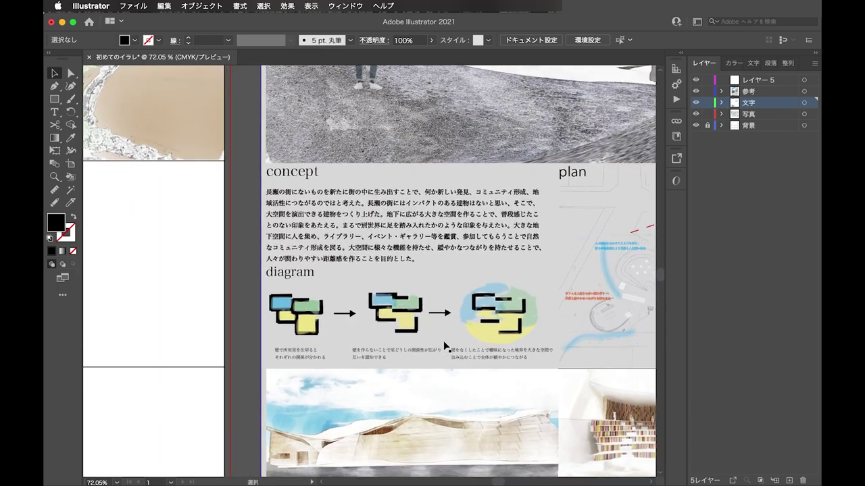
scroll(444, 348, up, 3)
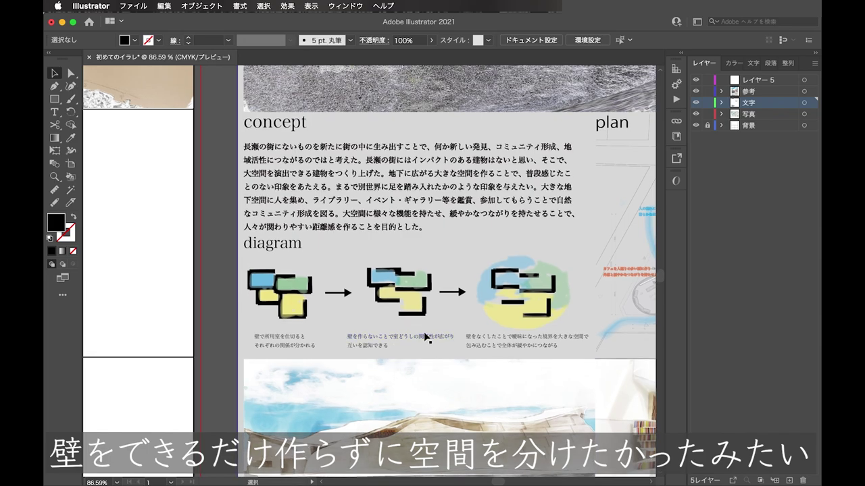
scroll(322, 209, down, 5)
scroll(389, 243, down, 2)
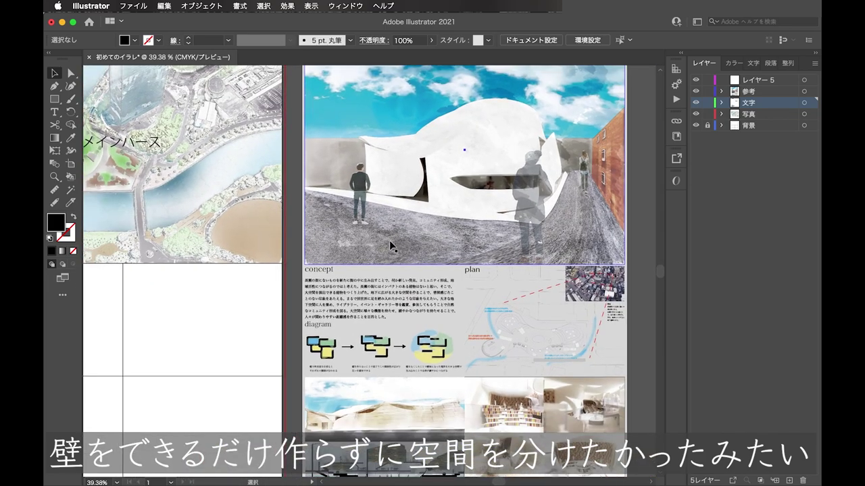
Inspect the reference board's rendering, plan image and diagram pieces, undoing an accidental move
click(498, 177)
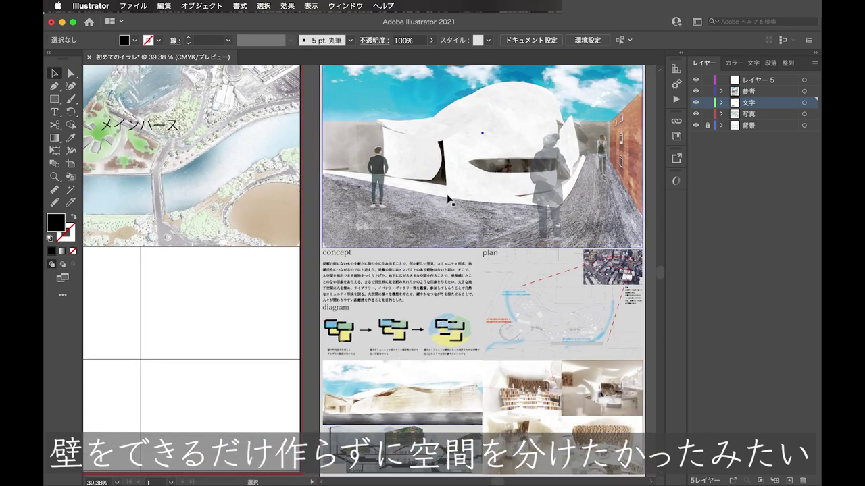
scroll(396, 319, up, 3)
scroll(499, 128, up, 1)
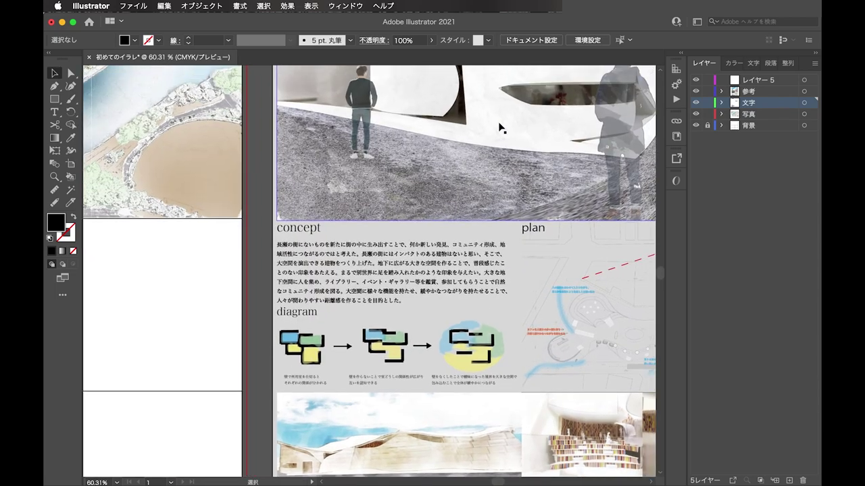
scroll(499, 127, up, 1)
scroll(498, 222, down, 3)
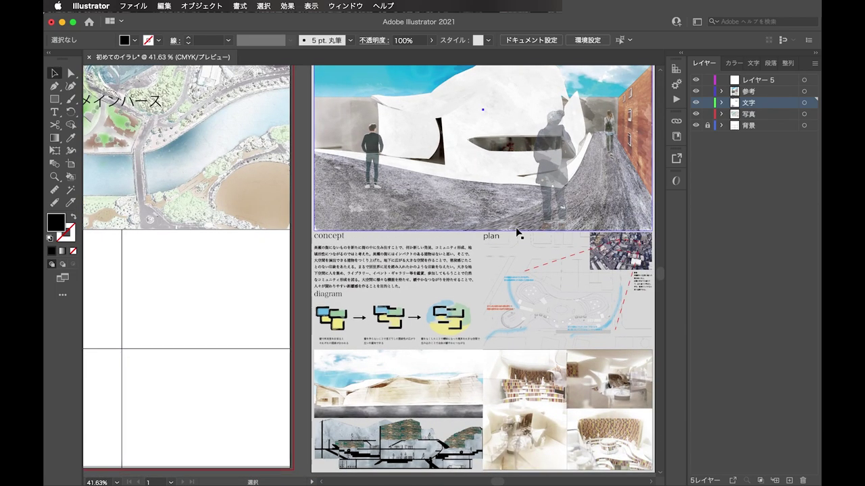
click(493, 322)
scroll(493, 322, up, 1)
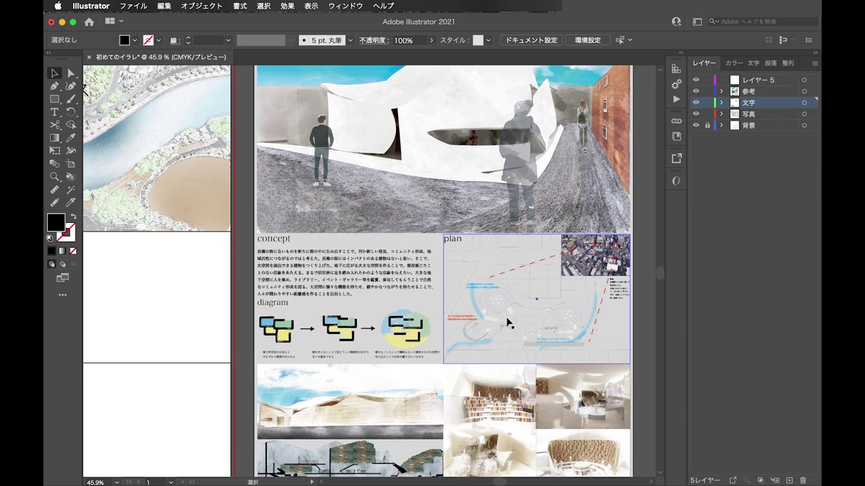
drag(494, 285, 481, 320)
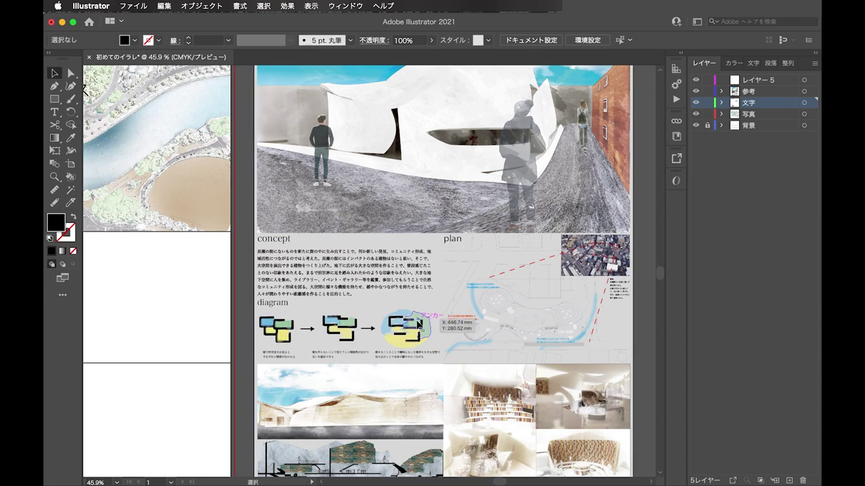
drag(397, 331, 424, 331)
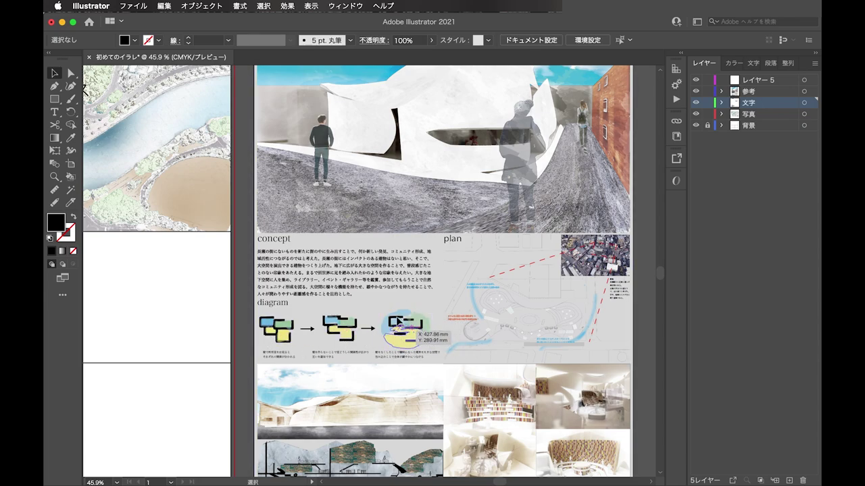
drag(424, 331, 415, 358)
key(ctrl+z)
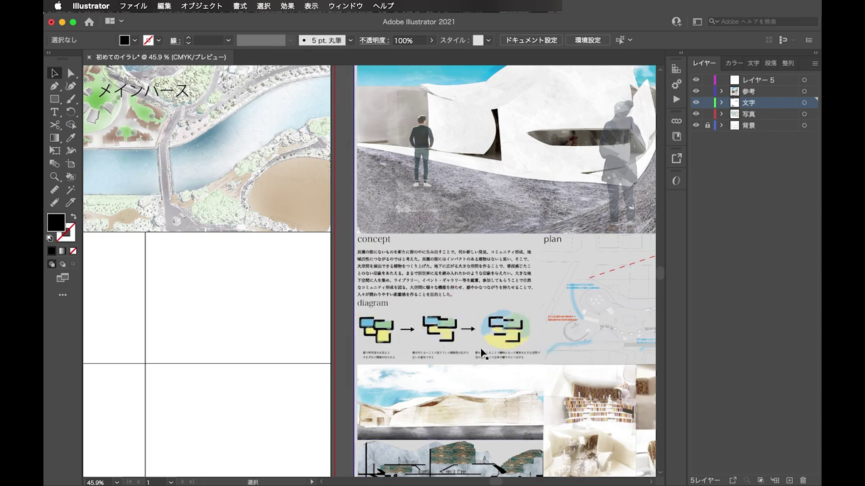
alt+scroll(426, 270, down, 2)
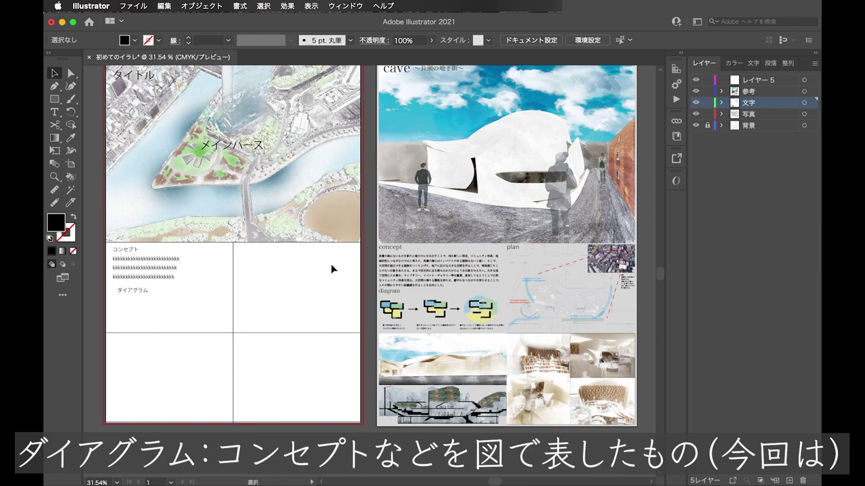
scroll(202, 280, down, 1)
scroll(202, 280, left, 1)
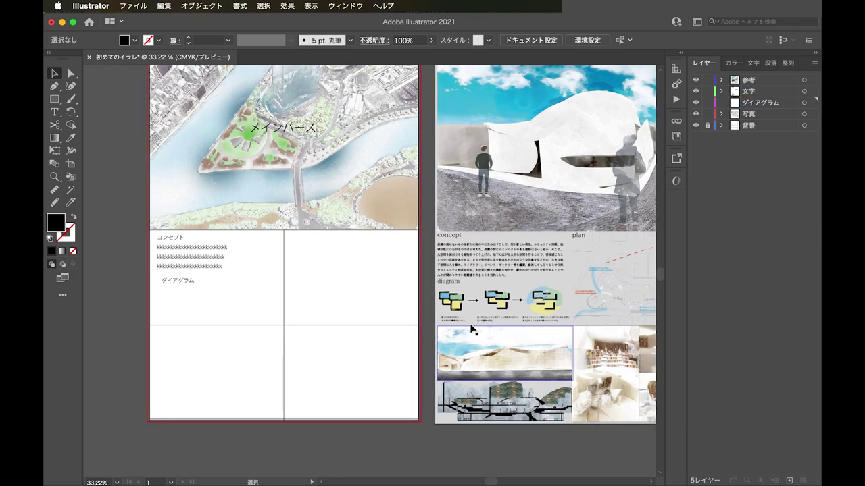
Set up the Pen tool with no fill and a 2 pt black stroke
click(53, 86)
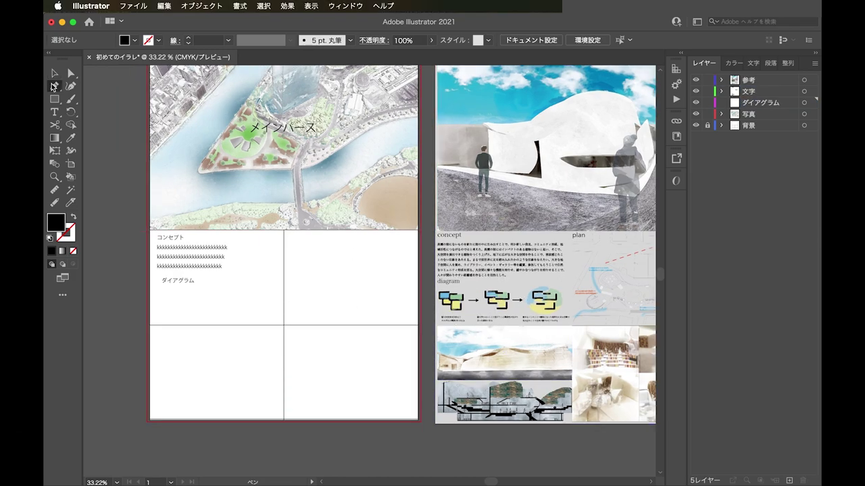
click(74, 217)
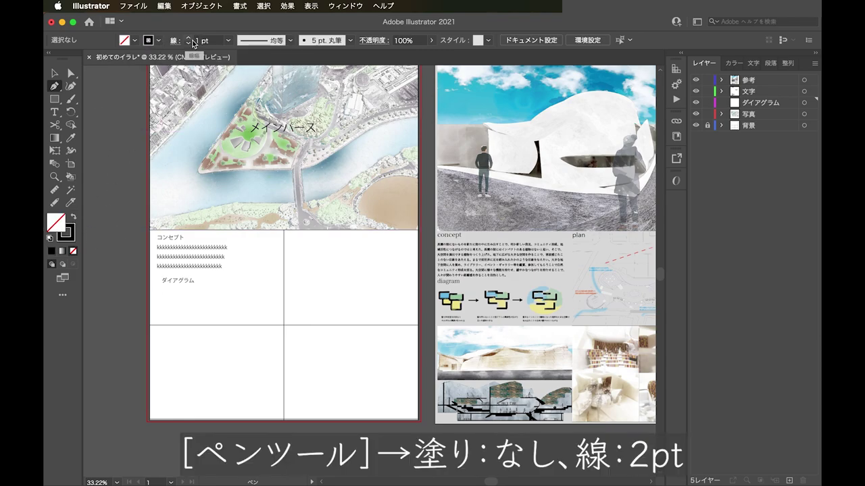
click(189, 39)
scroll(184, 328, up, 2)
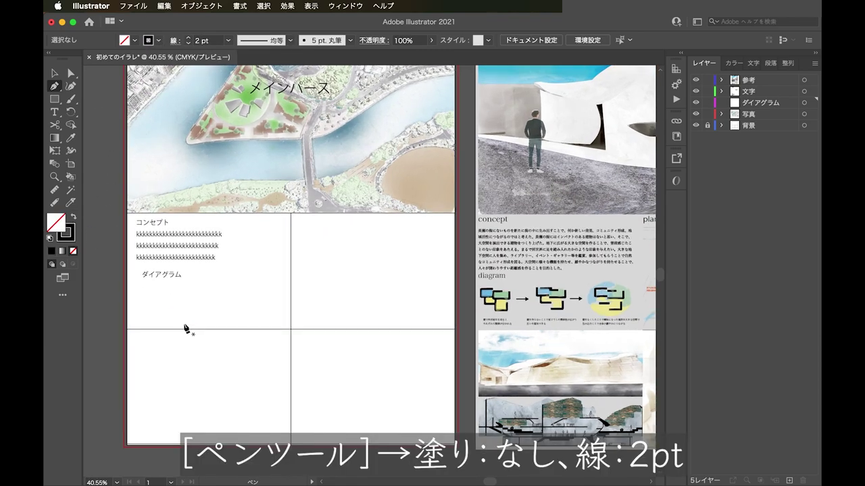
Draw a ⊏ bracket path under the ダイアグラム heading
click(141, 277)
click(152, 291)
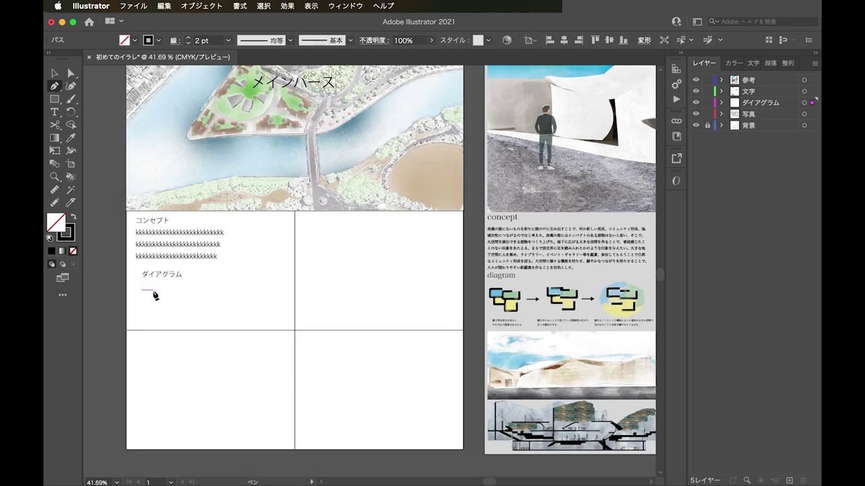
scroll(152, 292, up, 2)
scroll(93, 314, up, 2)
scroll(94, 314, up, 2)
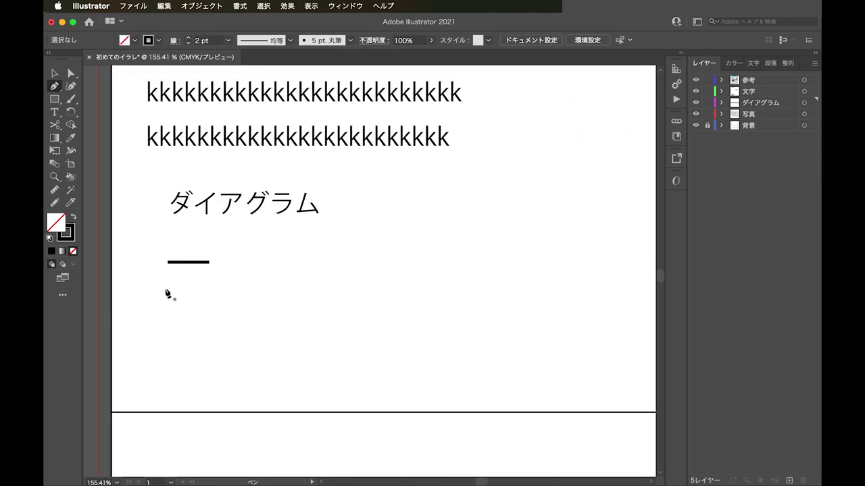
click(167, 262)
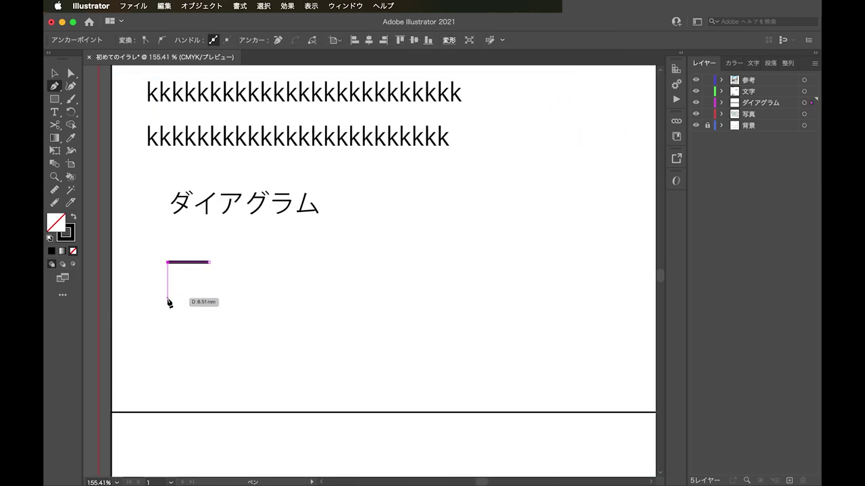
click(167, 293)
click(207, 293)
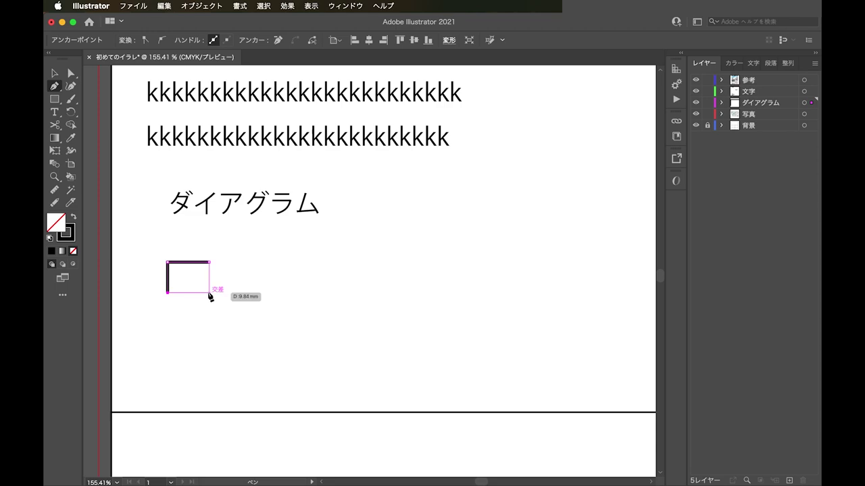
scroll(210, 301, down, 2)
scroll(211, 308, down, 1)
scroll(210, 309, down, 1)
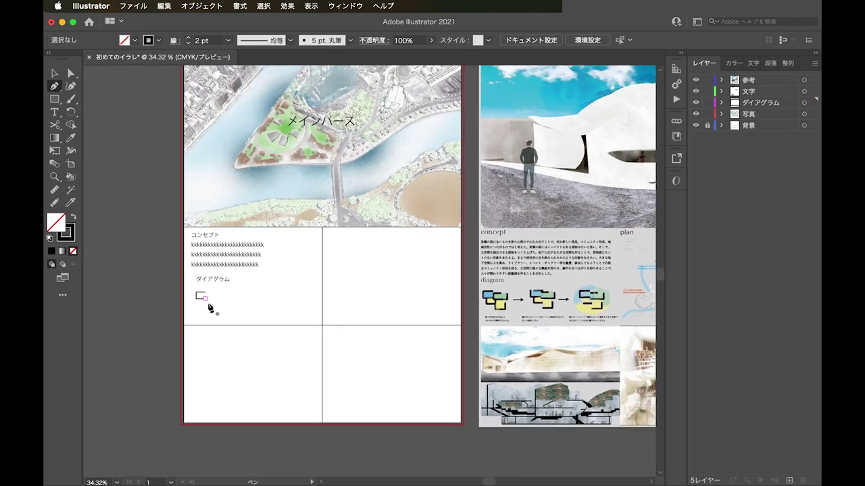
scroll(210, 308, up, 1)
scroll(203, 303, up, 1)
scroll(226, 311, up, 2)
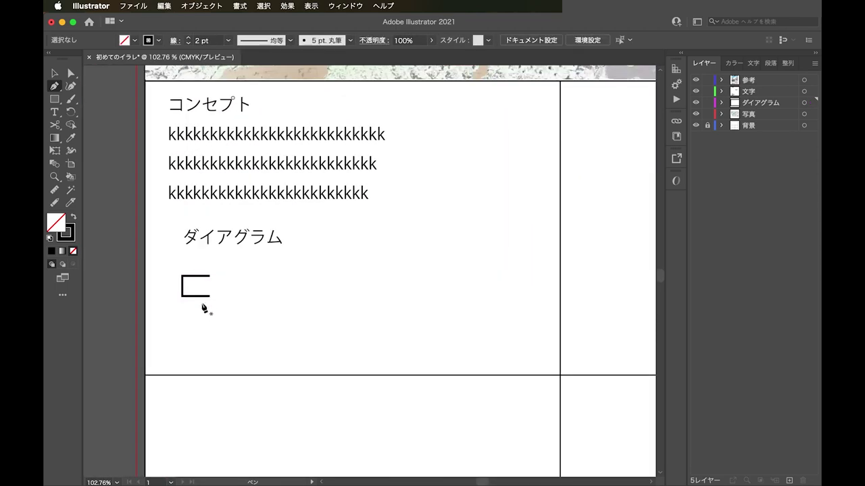
Option-drag copies of the bracket into a stepped, overlapping arrangement
mouse_move(203, 305)
mouse_down()
mouse_move(222, 318)
mouse_move(236, 304)
mouse_move(252, 314)
mouse_up()
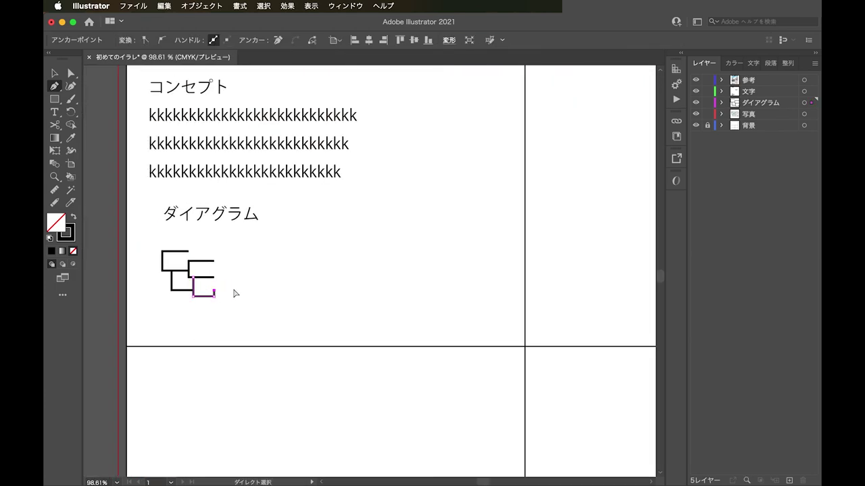
ctrl+click(234, 294)
scroll(233, 294, up, 1)
scroll(214, 288, up, 1)
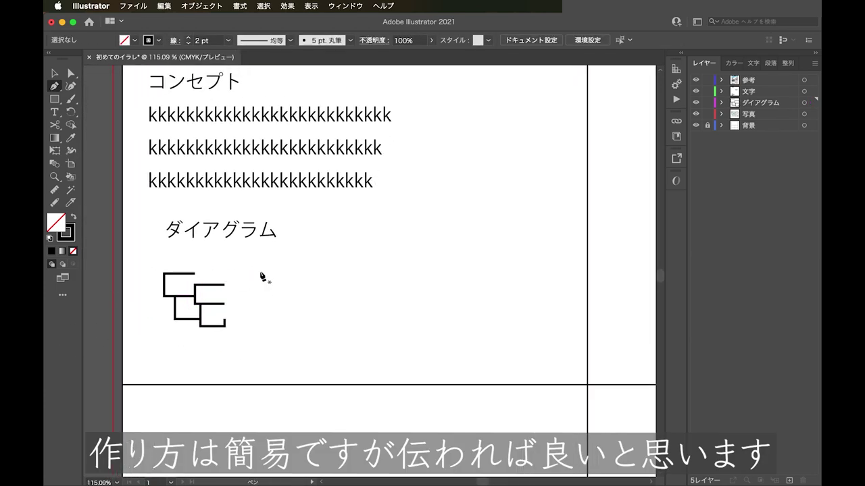
Draw three short horizontal lines to the right of the bracket
click(278, 300)
click(319, 300)
ctrl+click(329, 298)
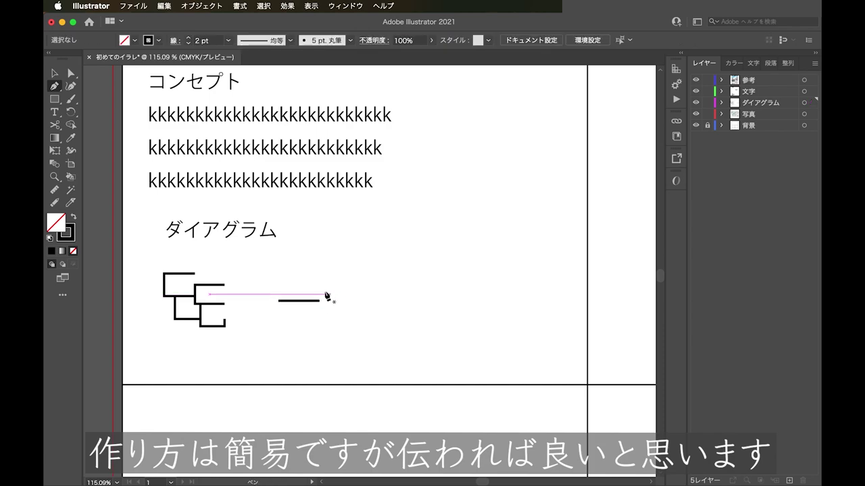
click(324, 291)
click(357, 290)
ctrl+click(372, 325)
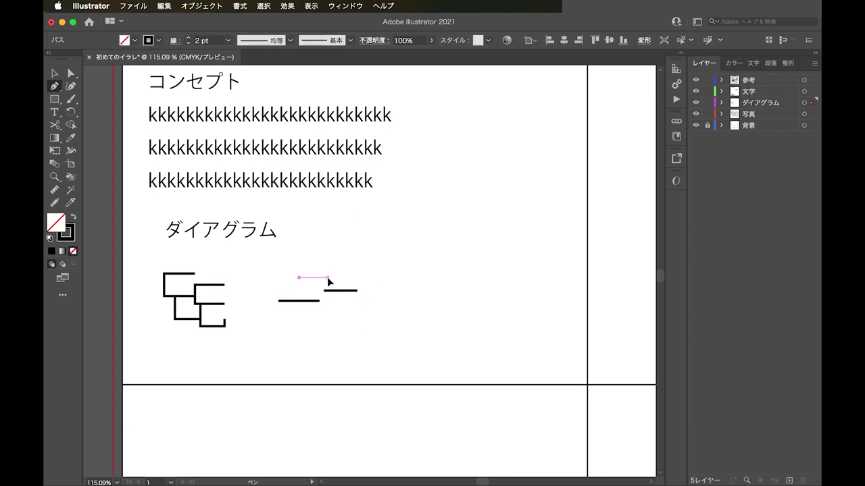
click(298, 277)
click(328, 277)
ctrl+click(357, 282)
Add more short and long horizontal lines around the diagram area
click(318, 307)
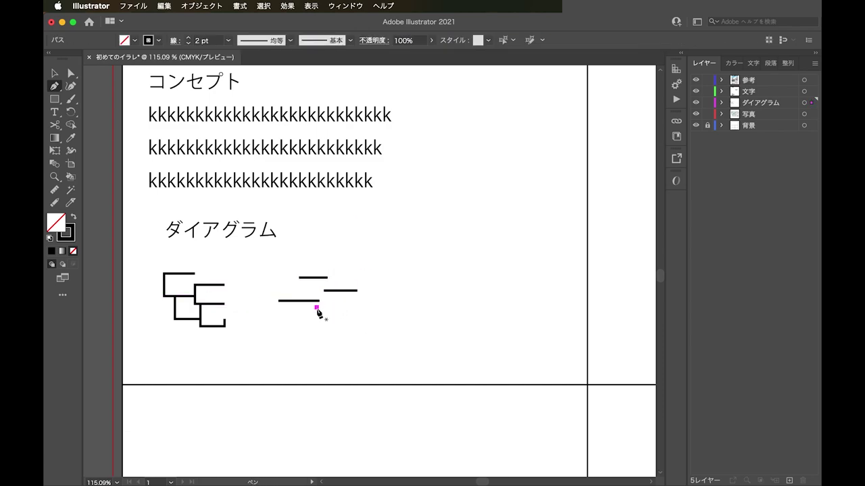
click(350, 308)
ctrl+click(353, 322)
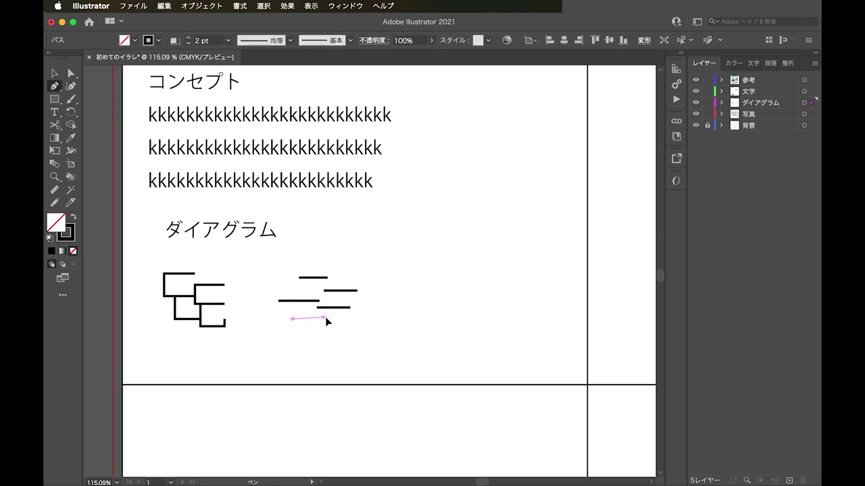
click(292, 320)
click(323, 319)
ctrl+click(333, 328)
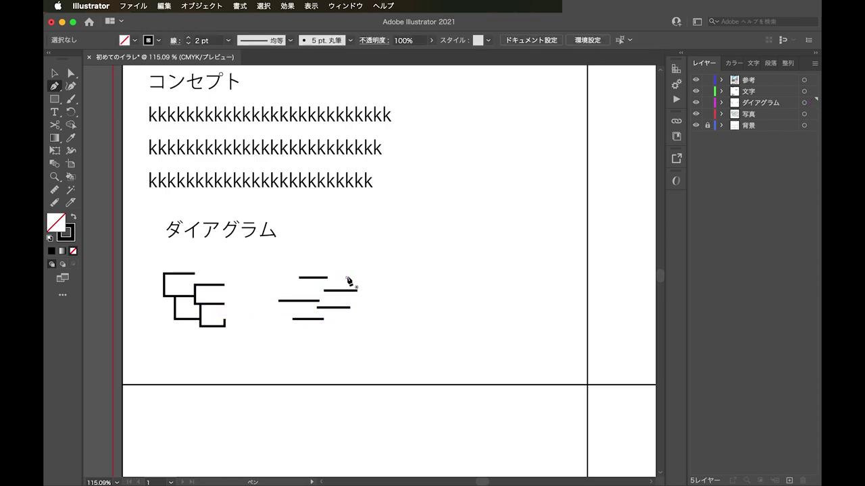
click(347, 277)
click(423, 277)
ctrl+click(413, 289)
click(355, 295)
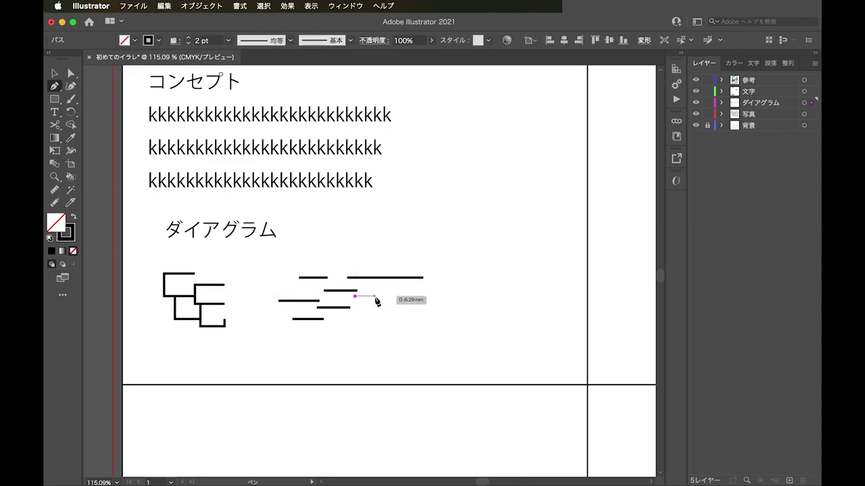
click(379, 296)
ctrl+click(373, 270)
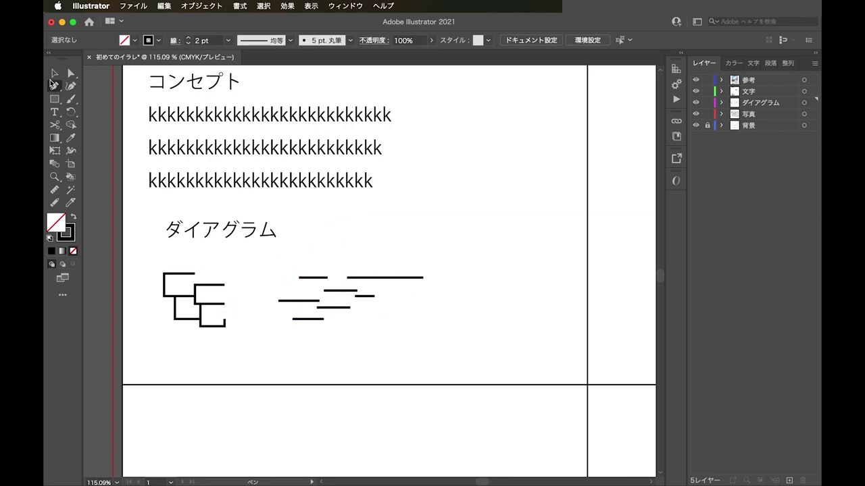
Marquee-select all the loose horizontal lines and delete them
click(52, 74)
drag(297, 331, 368, 276)
key(Delete)
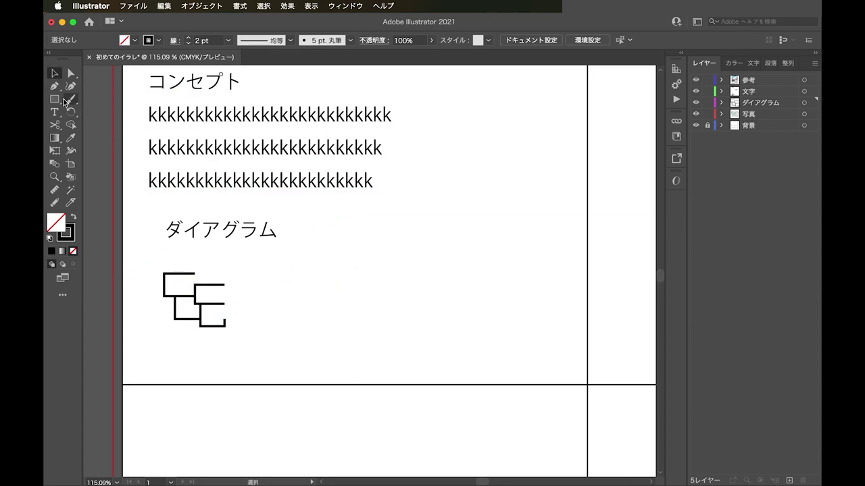
Draw a square right of the bracket and a second square overlapping it from its centre
click(54, 98)
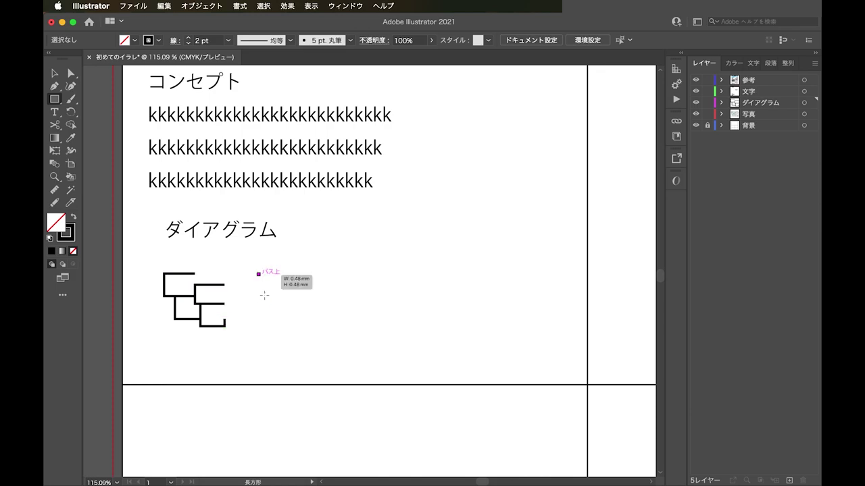
drag(257, 274, 311, 327)
drag(284, 299, 332, 348)
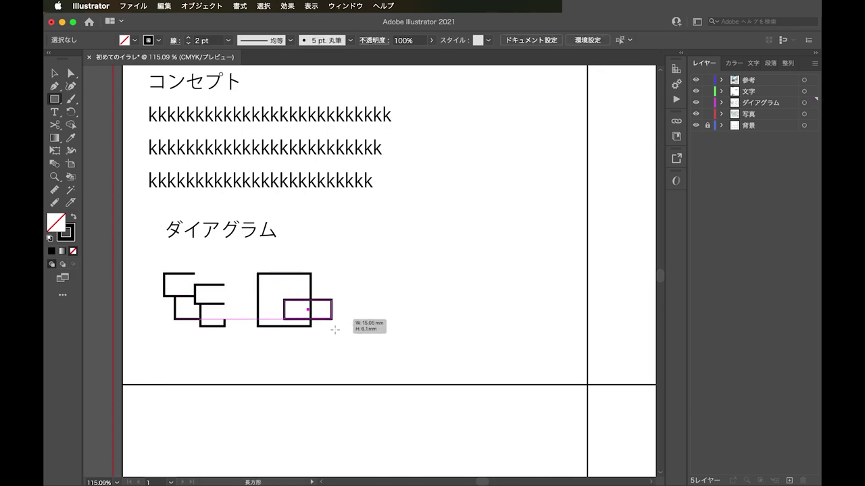
key(v)
click(369, 321)
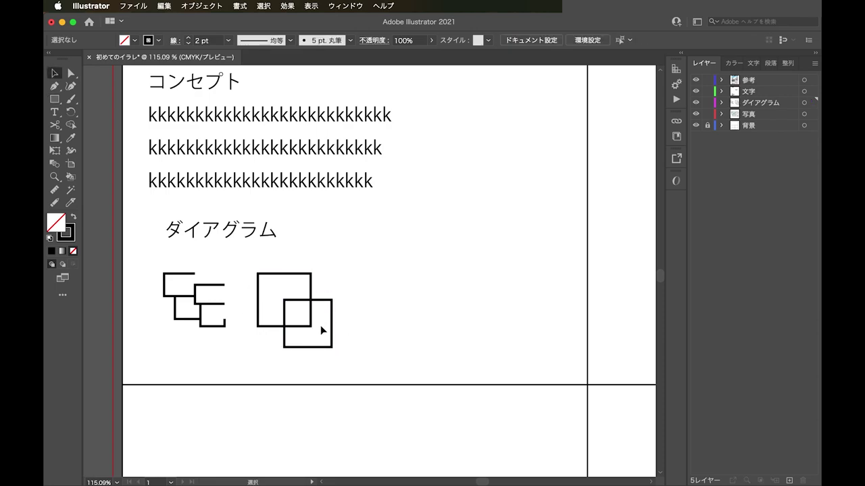
click(310, 322)
click(342, 296)
scroll(194, 345, down, 2)
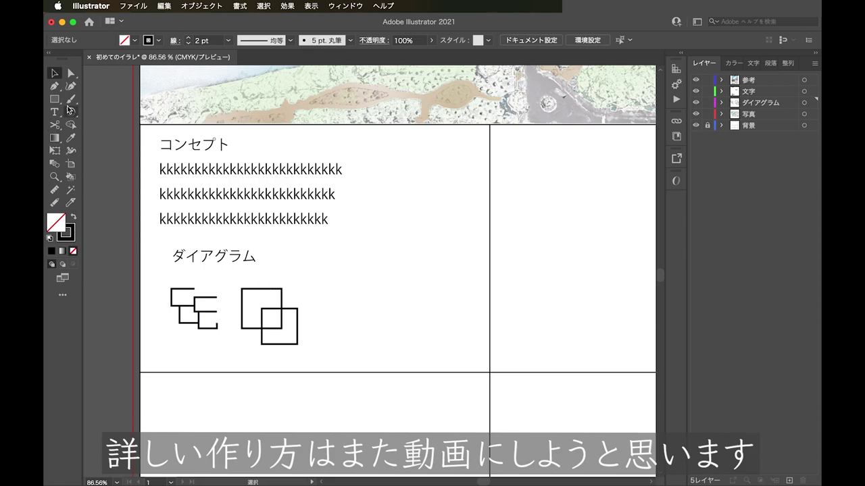
Draw a large circle with the Ellipse tool to the right of the squares
drag(54, 99, 97, 115)
click(102, 114)
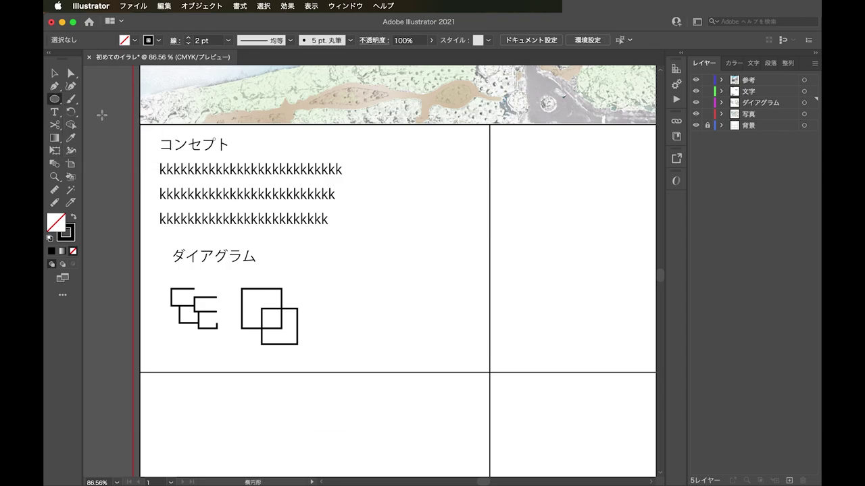
mouse_move(341, 289)
mouse_down()
mouse_move(410, 327)
mouse_move(345, 319)
mouse_up()
key(v)
click(405, 315)
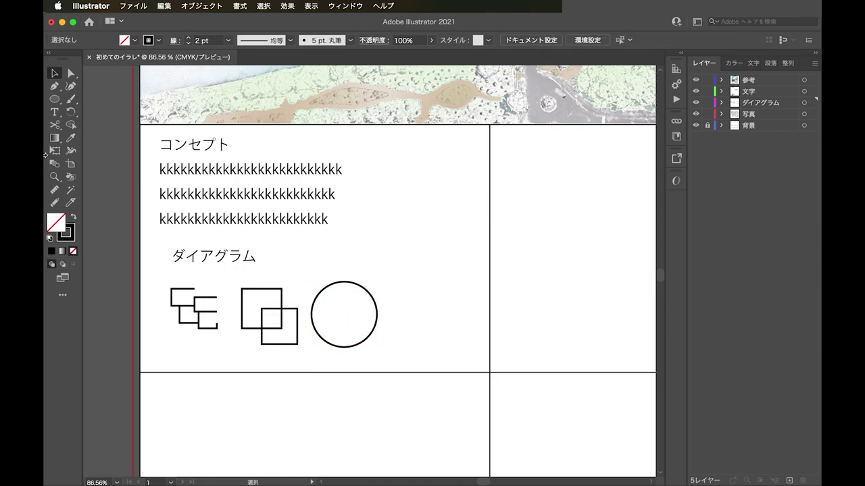
Add a smaller circle overlapping the large one's lower right
click(54, 97)
drag(344, 309, 379, 343)
key(v)
click(261, 285)
scroll(360, 281, down, 2)
scroll(360, 281, right, 3)
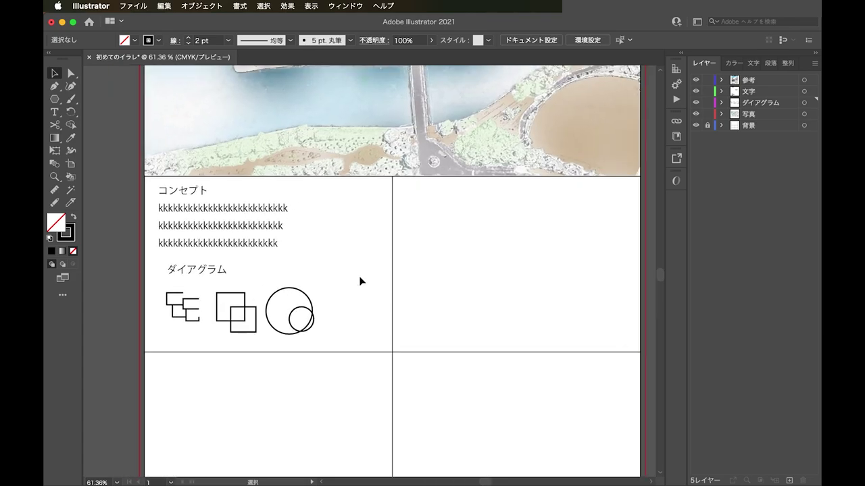
scroll(360, 281, right, 3)
scroll(360, 281, right, 1)
scroll(360, 282, left, 5)
Draw a straight horizontal line with the Pen tool and select it
scroll(360, 281, left, 1)
scroll(360, 281, down, 1)
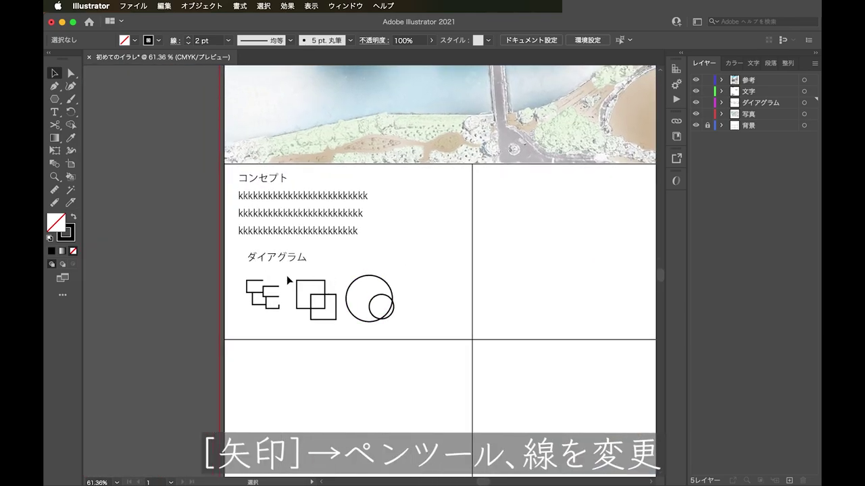
scroll(290, 282, right, 2)
click(54, 86)
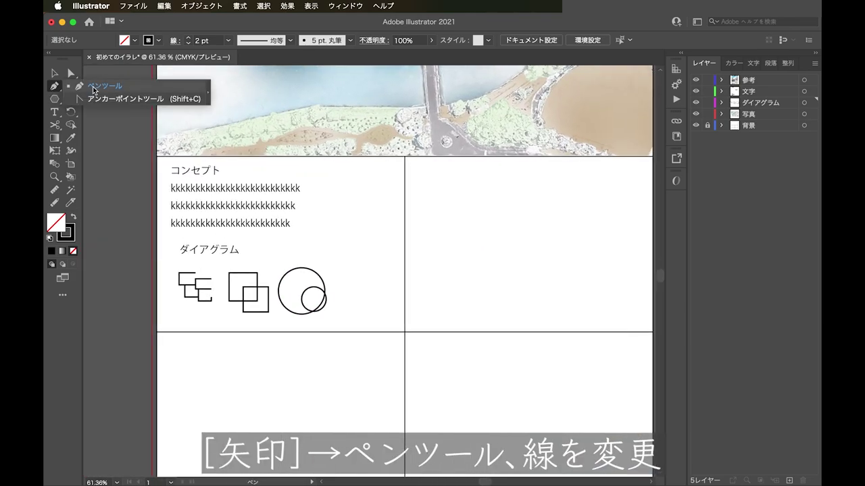
click(325, 248)
click(371, 248)
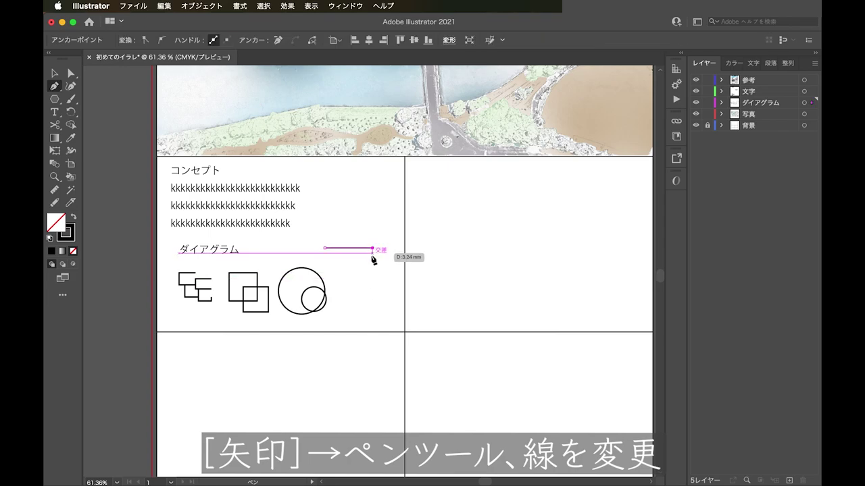
super+click(374, 263)
scroll(373, 263, up, 3)
key(v)
click(349, 247)
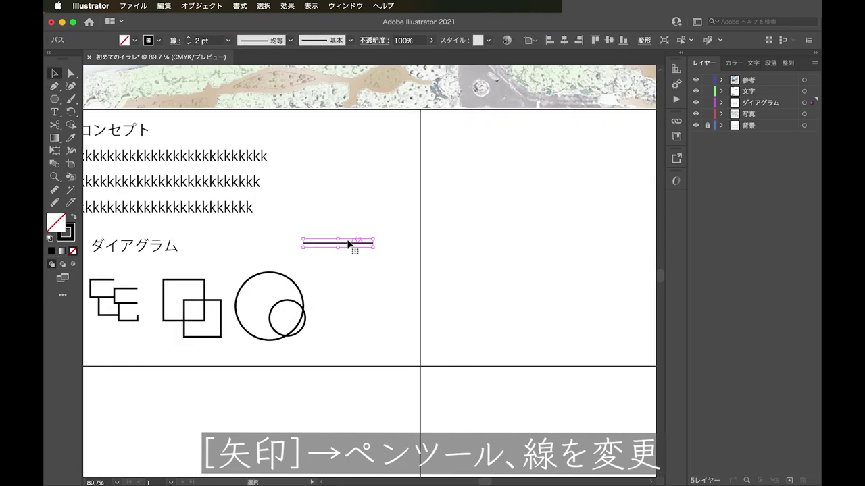
Give the line an Arrow 1 end arrowhead in the Stroke panel
click(172, 42)
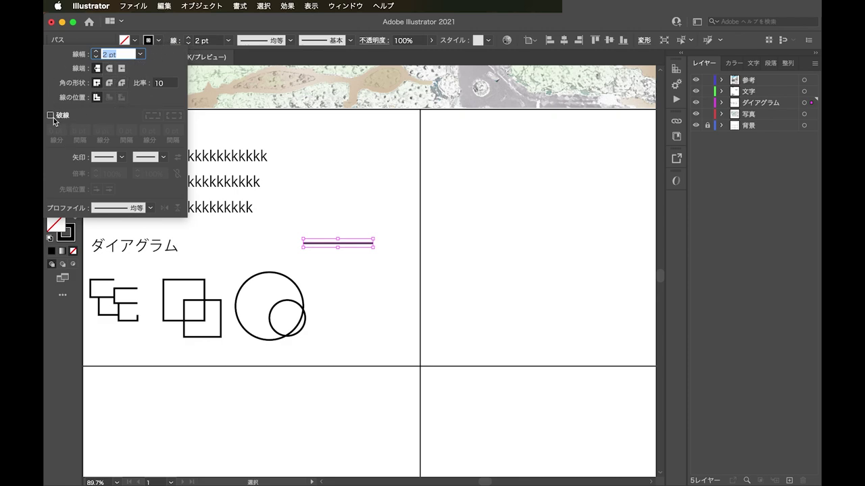
click(100, 163)
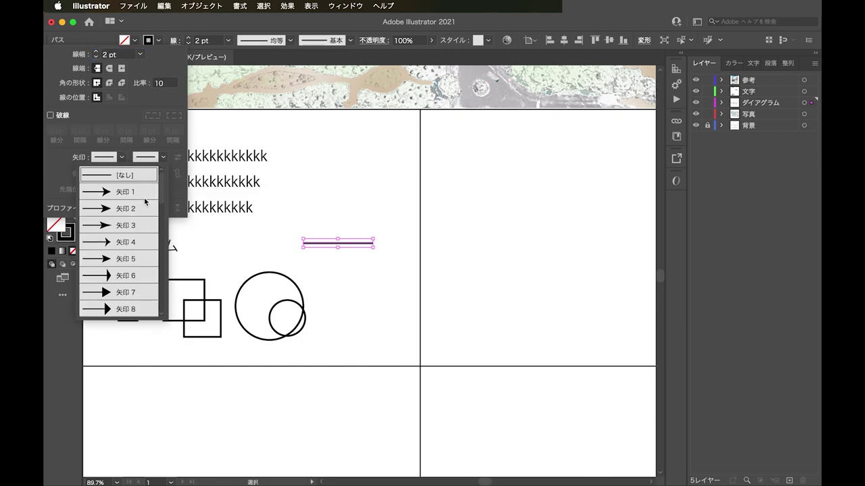
click(112, 195)
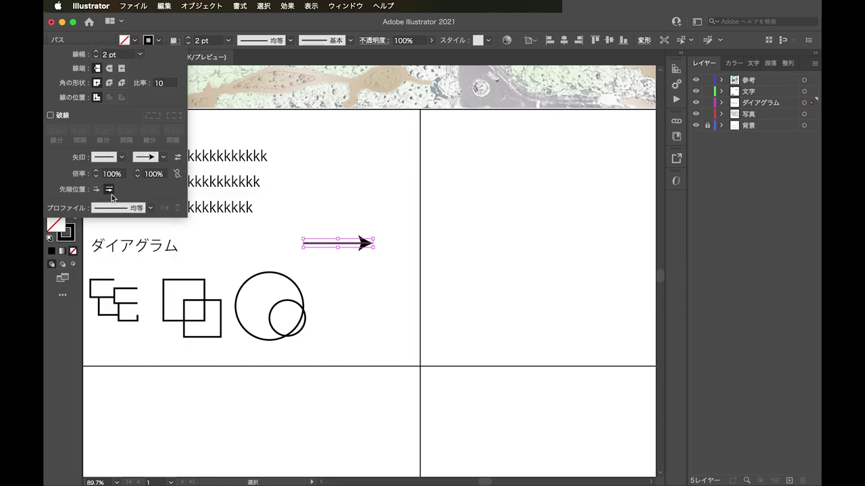
click(350, 172)
Move the arrow beside the circles
scroll(293, 277, down, 2)
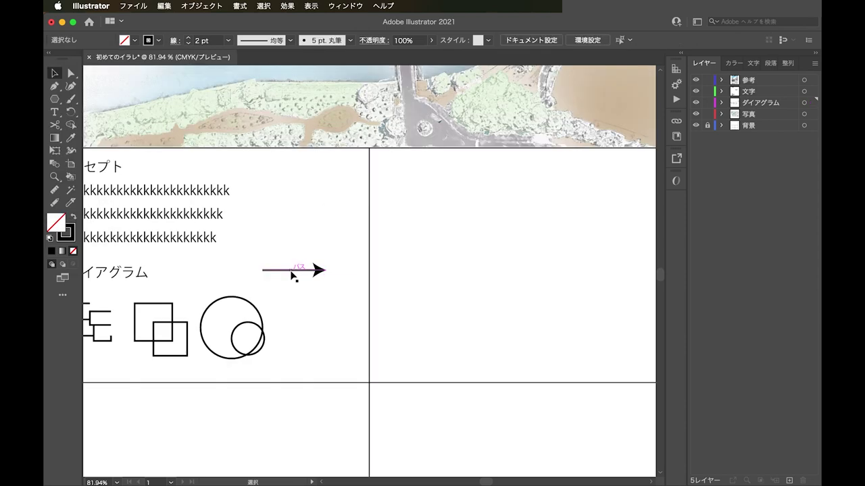
drag(317, 279, 335, 337)
click(340, 305)
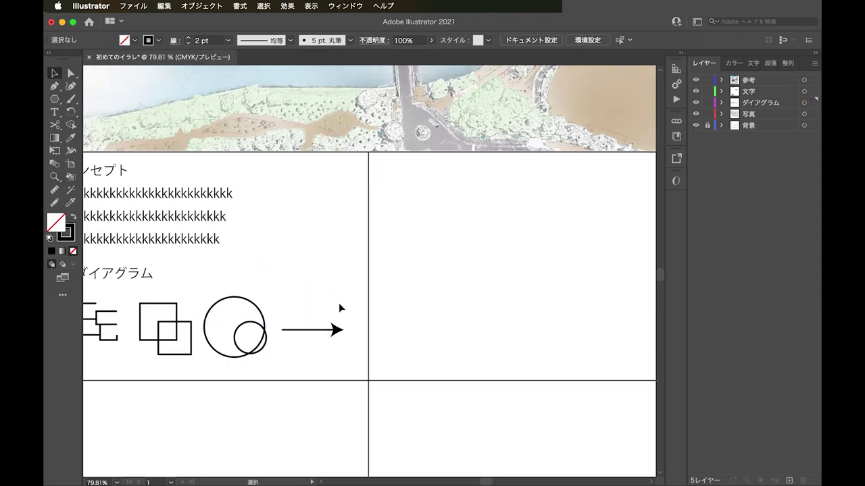
scroll(340, 307, down, 3)
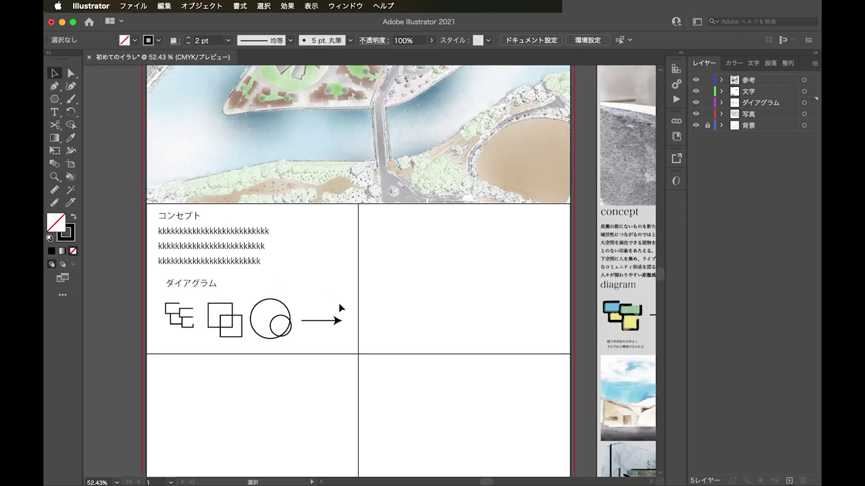
scroll(339, 308, down, 3)
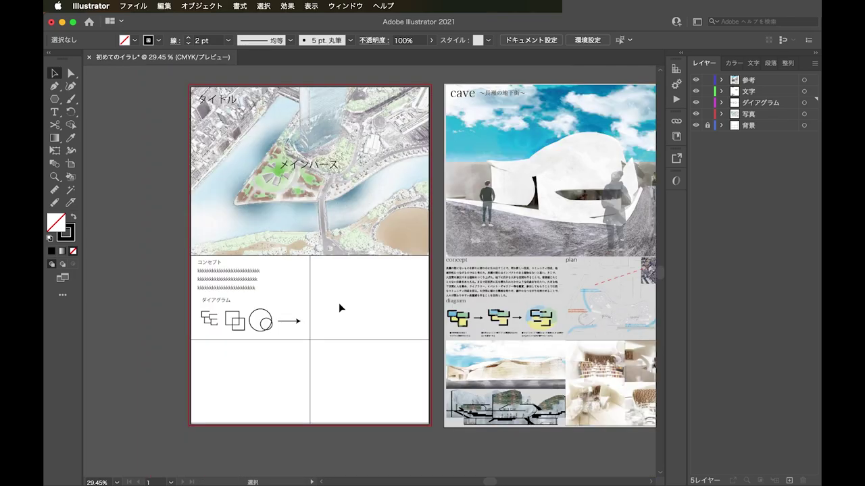
scroll(339, 302, right, 3)
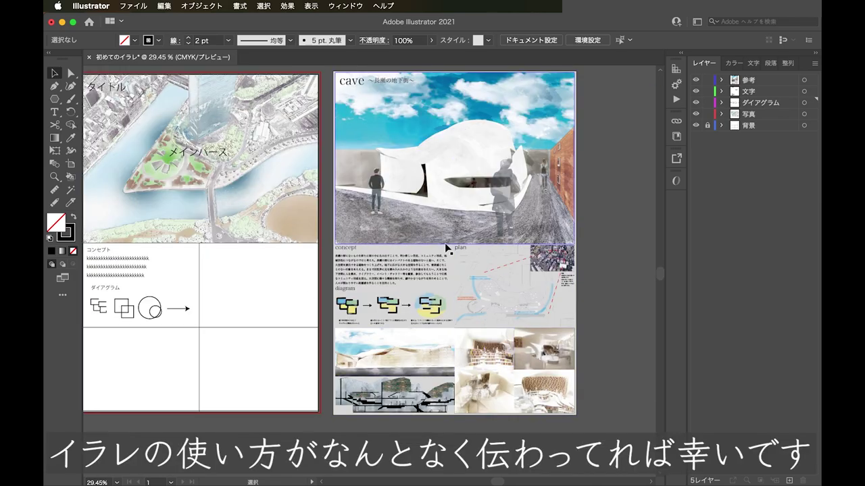
scroll(445, 243, left, 1)
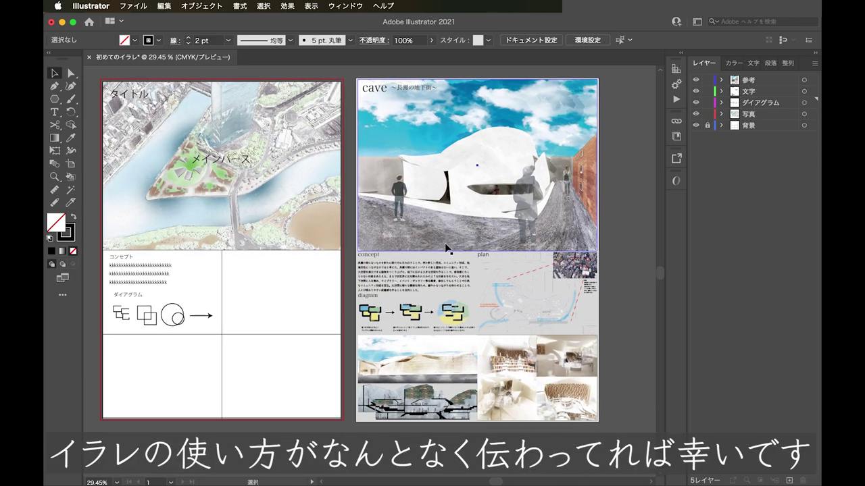
scroll(445, 243, left, 1)
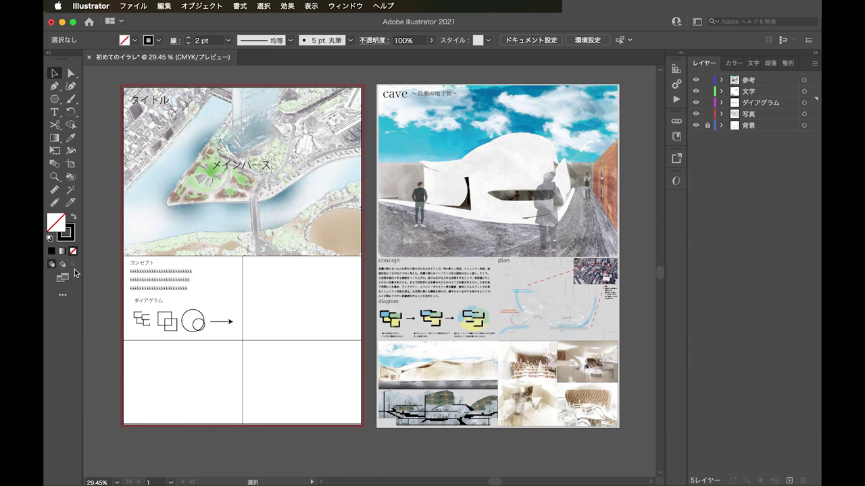